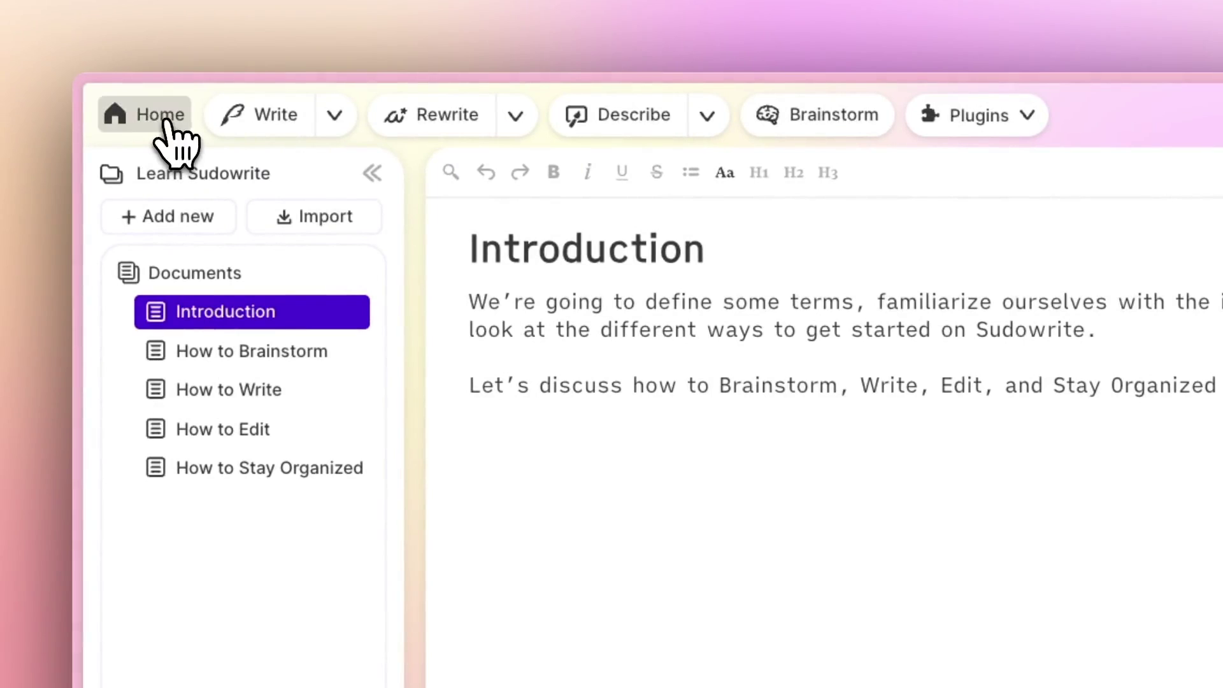
- Leave the Learn Sudowrite editor for the dashboard listing all four projects
left_click(167, 121)
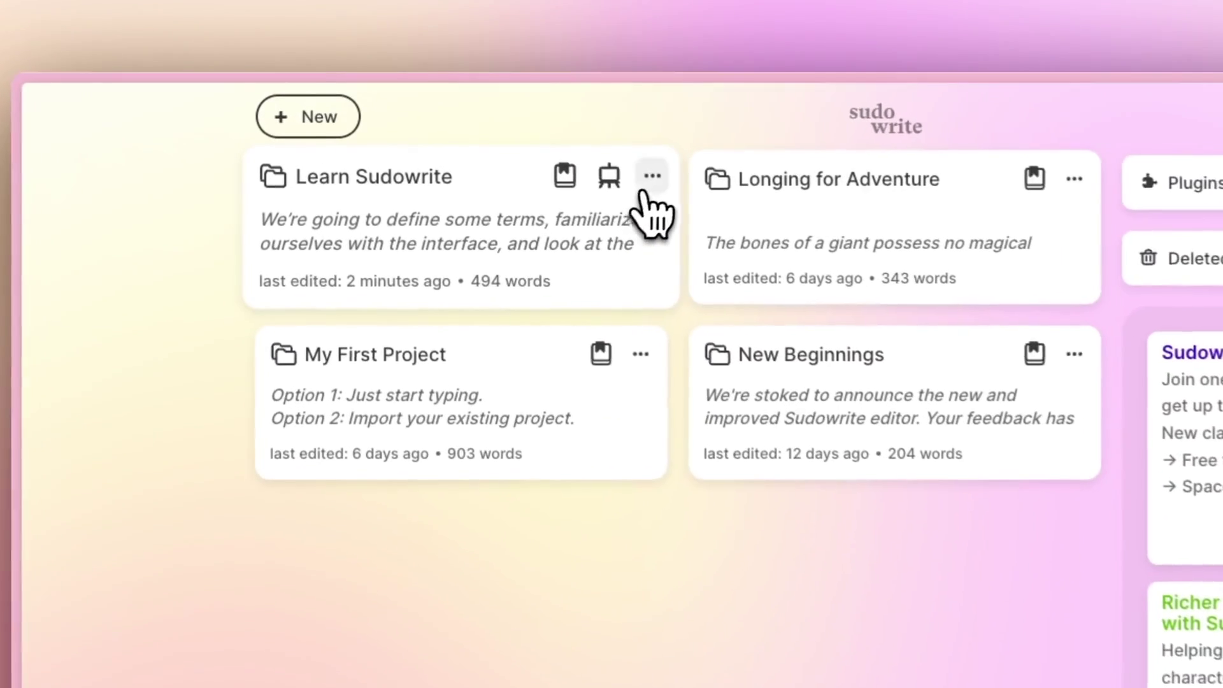
left_click(490, 125)
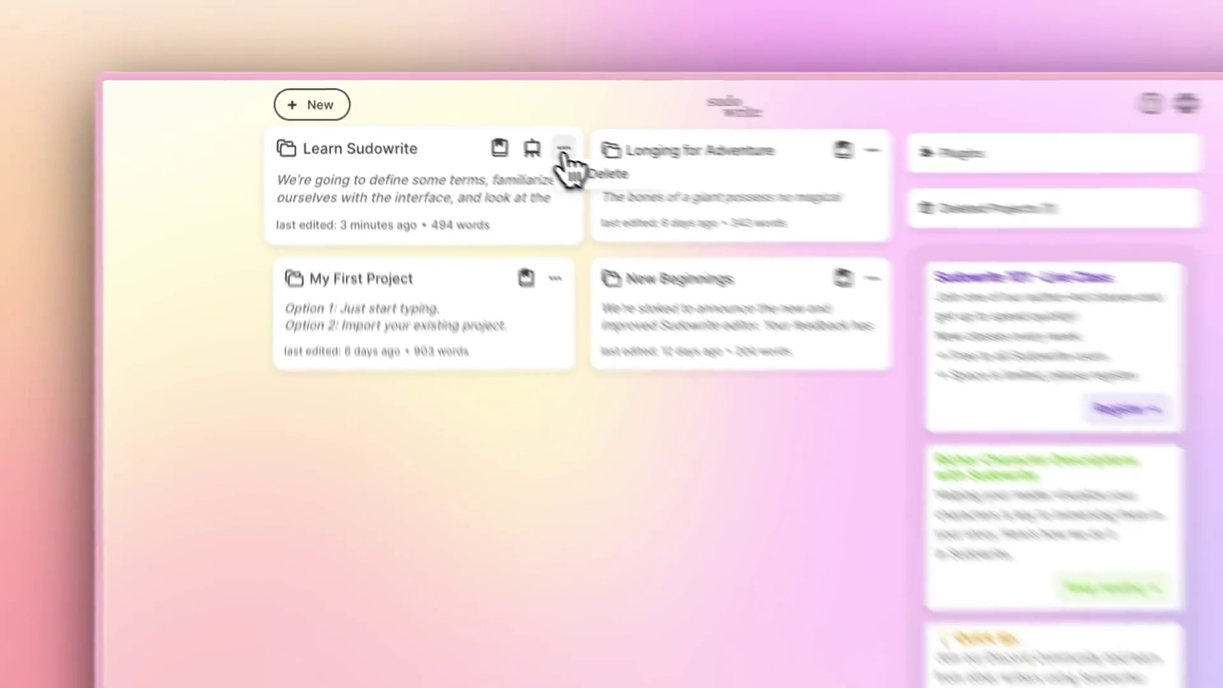
left_click(660, 182)
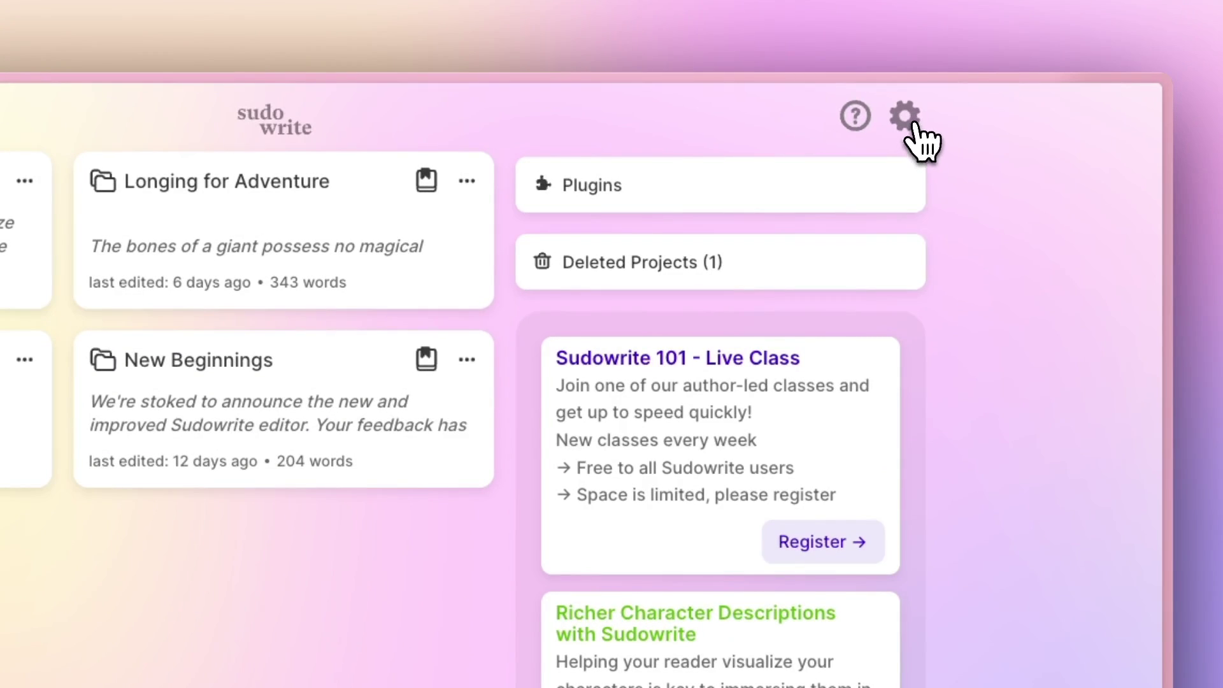
left_click(916, 123)
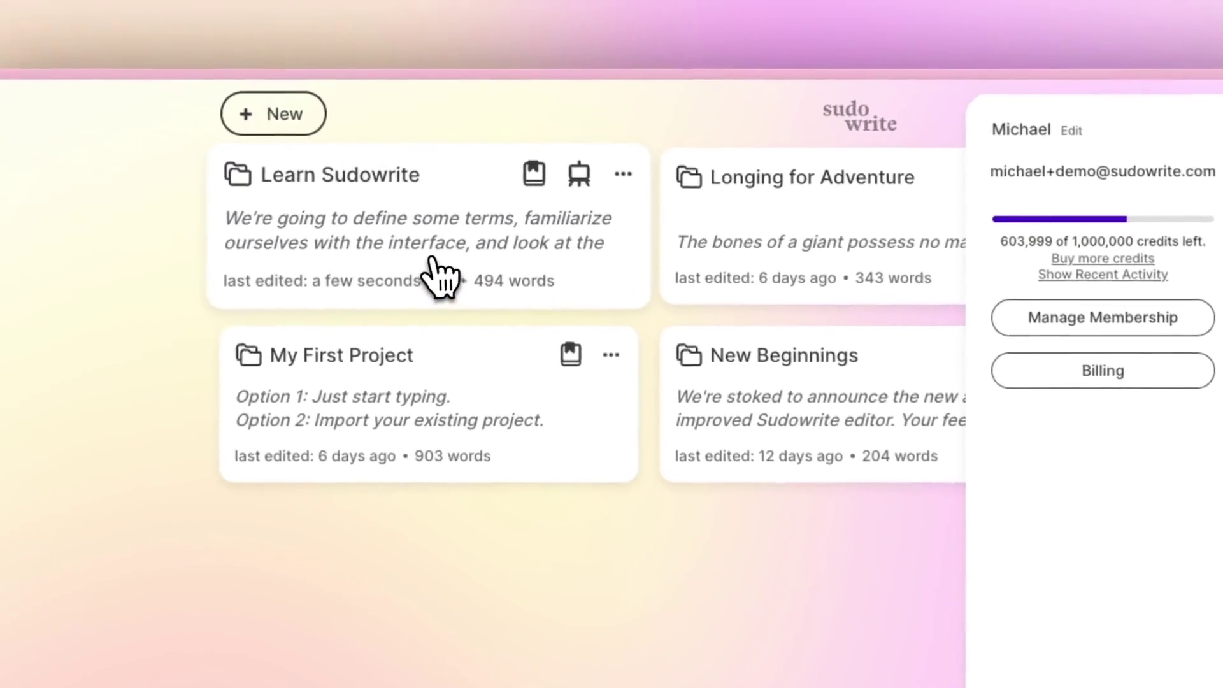
- Open Learn Sudowrite, place the caret after the Introduction's last sentence, and expand a past Brainstorm
left_click(396, 175)
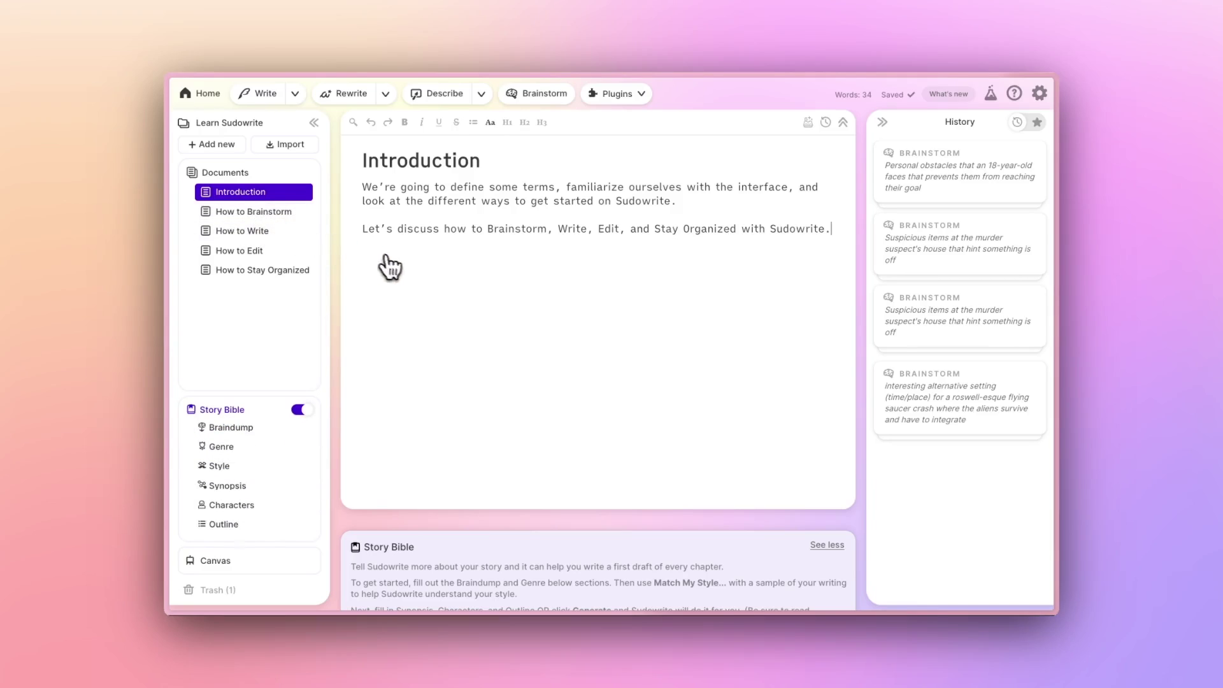
left_click(526, 292)
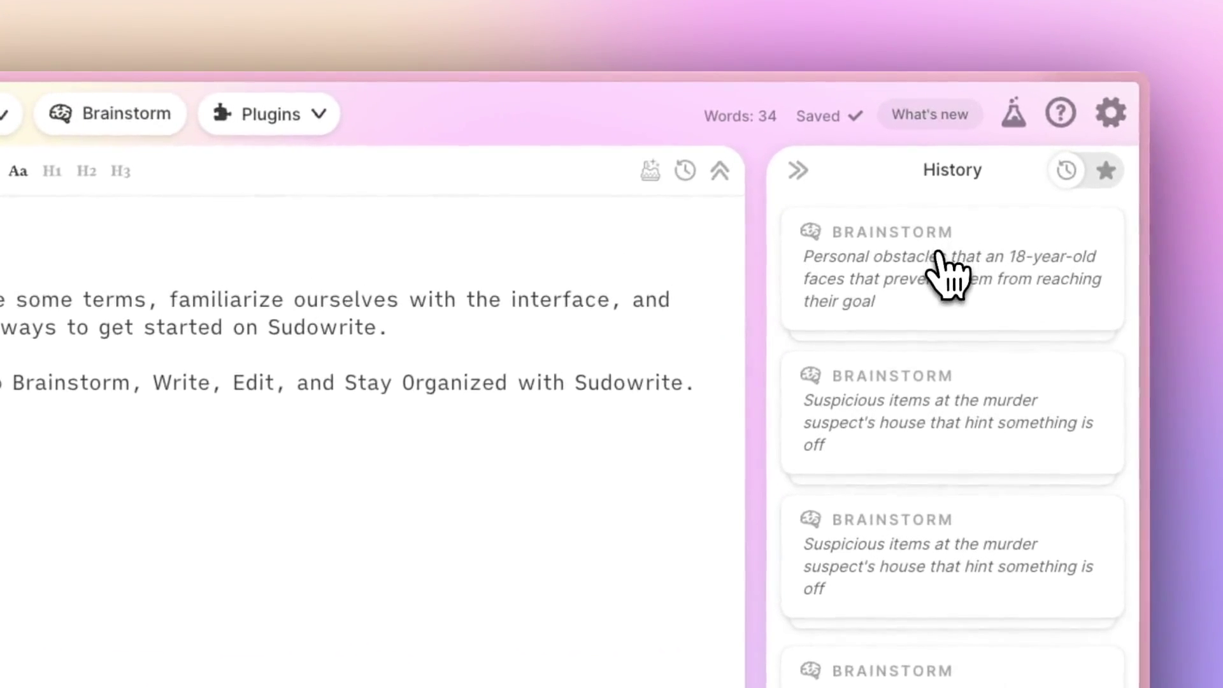
left_click(952, 164)
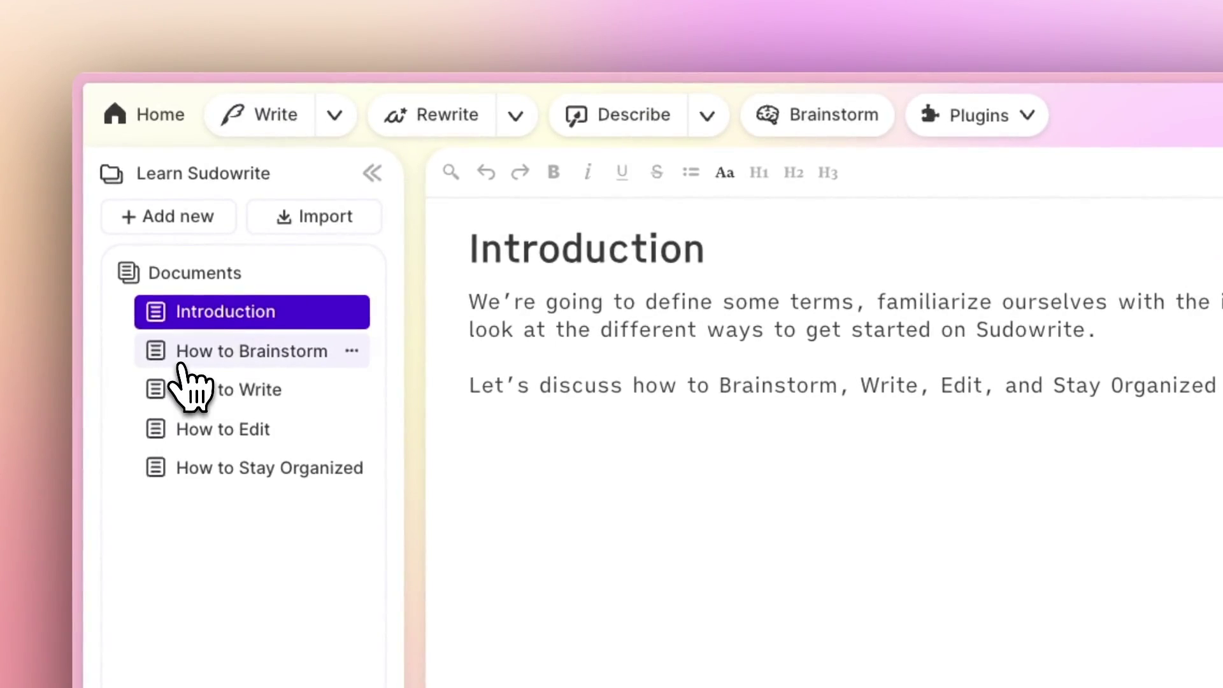
- Open the How to Brainstorm document, try renaming it and the project, then start a brainstorm
left_click(182, 369)
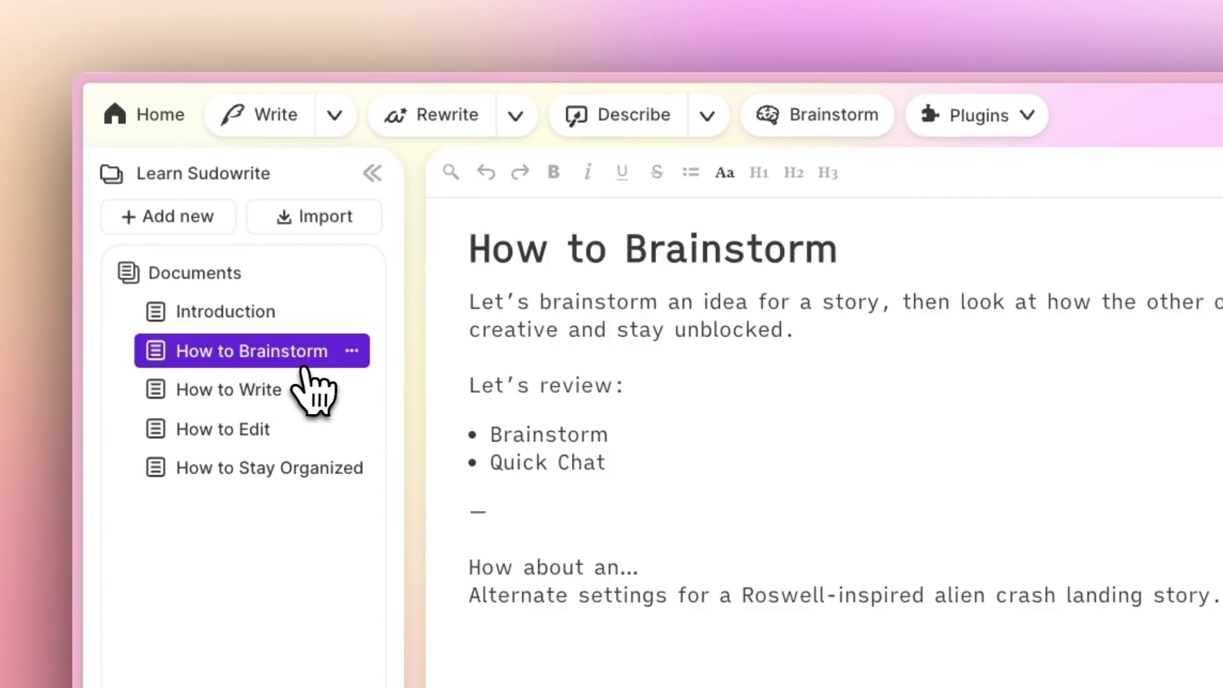
left_click(352, 352)
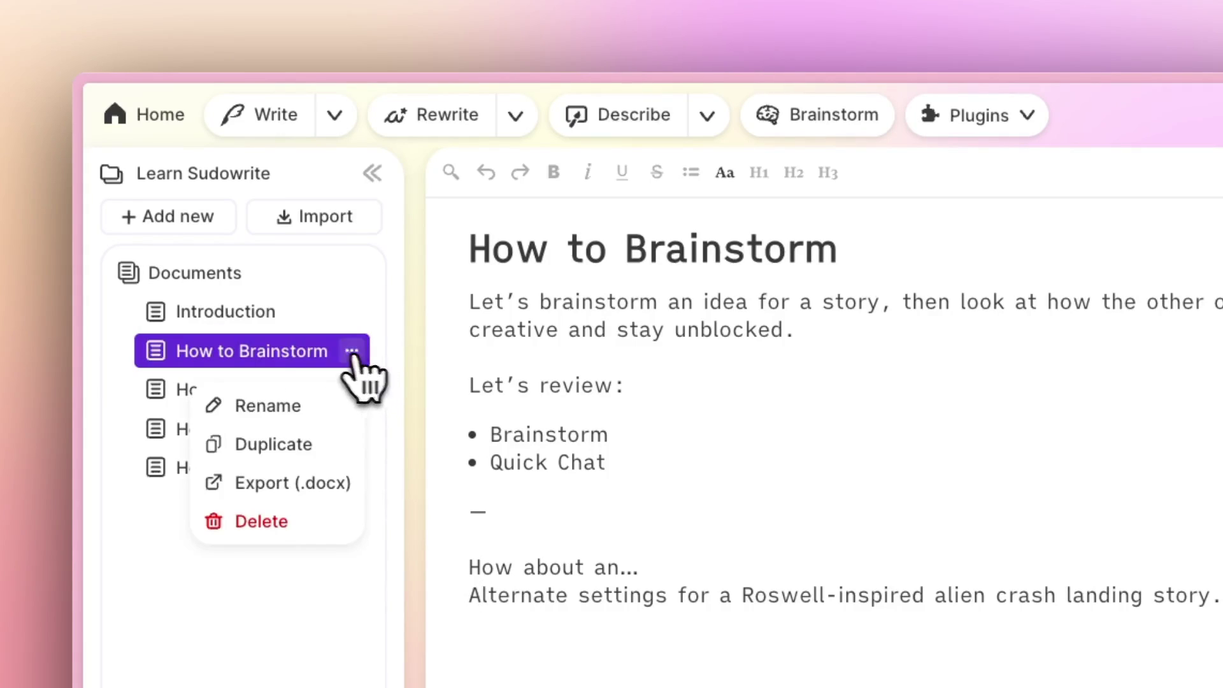
double_click(273, 350)
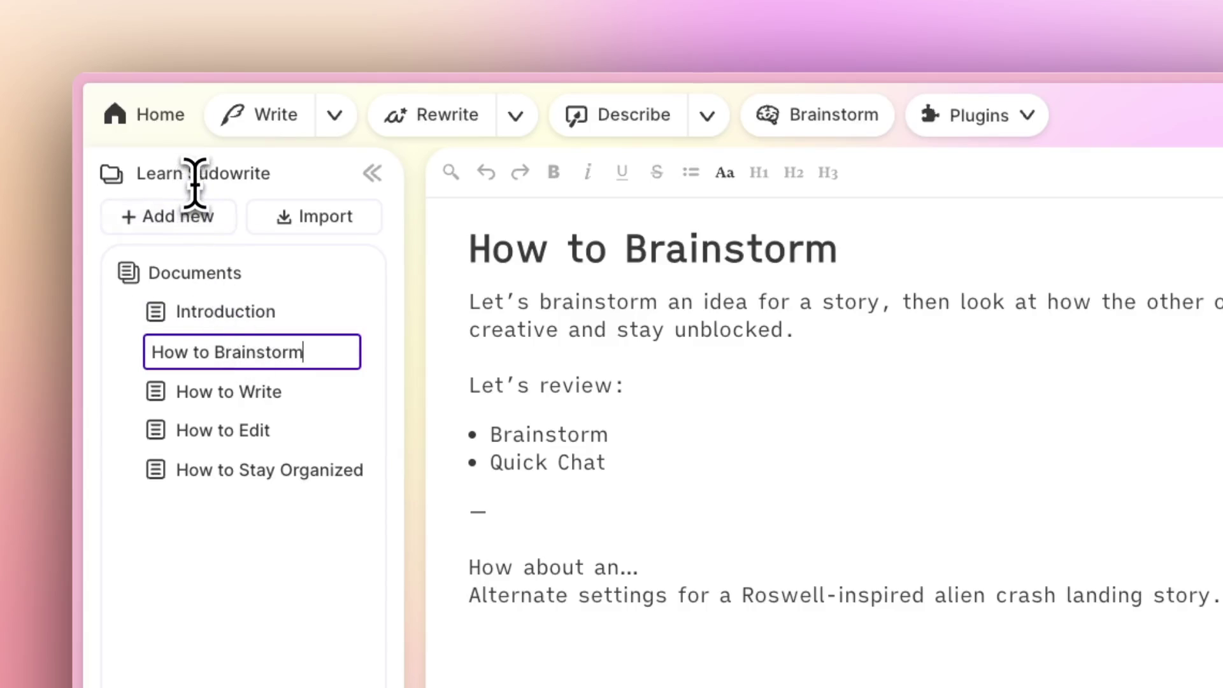
left_click(258, 175)
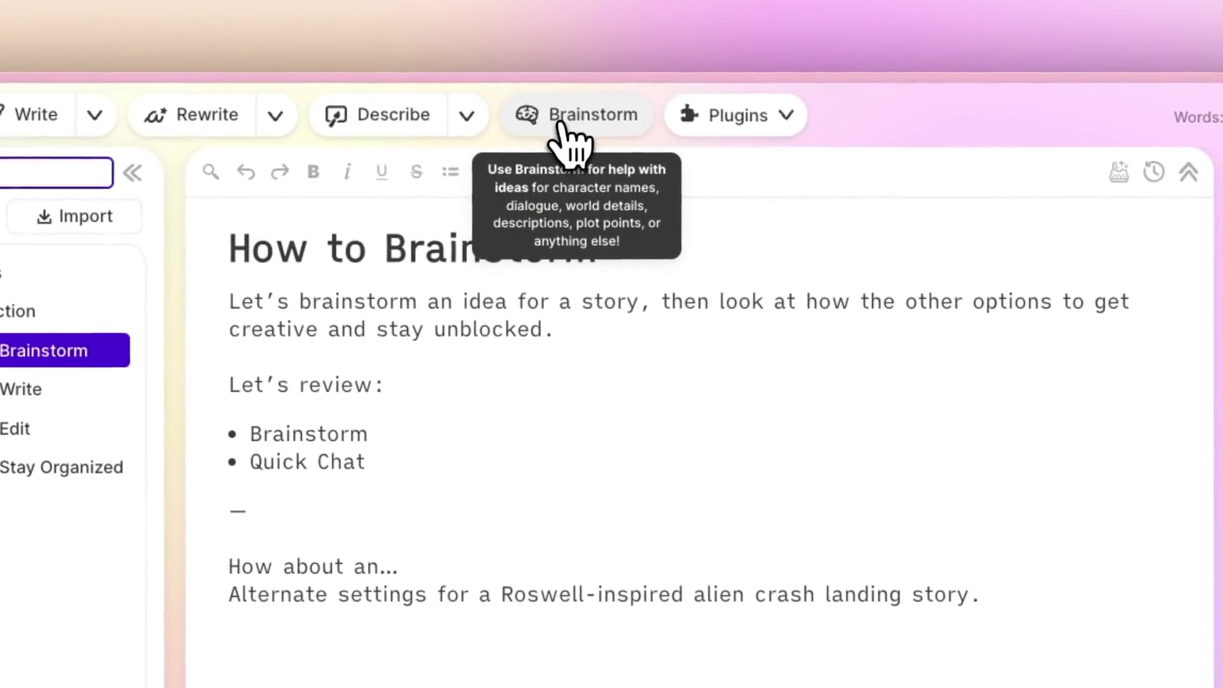
left_click(581, 123)
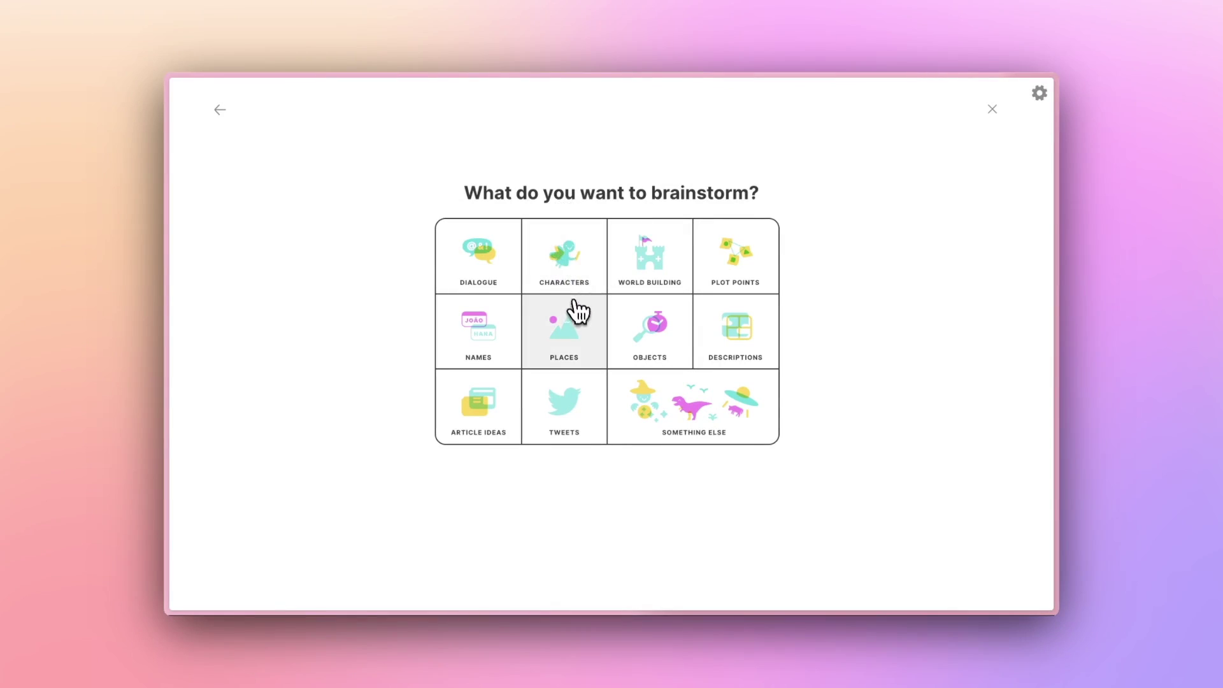
- Brainstorm Something Else, cycling sample prompts until the 1880s Arizona saloon prompt appears
left_click(608, 411)
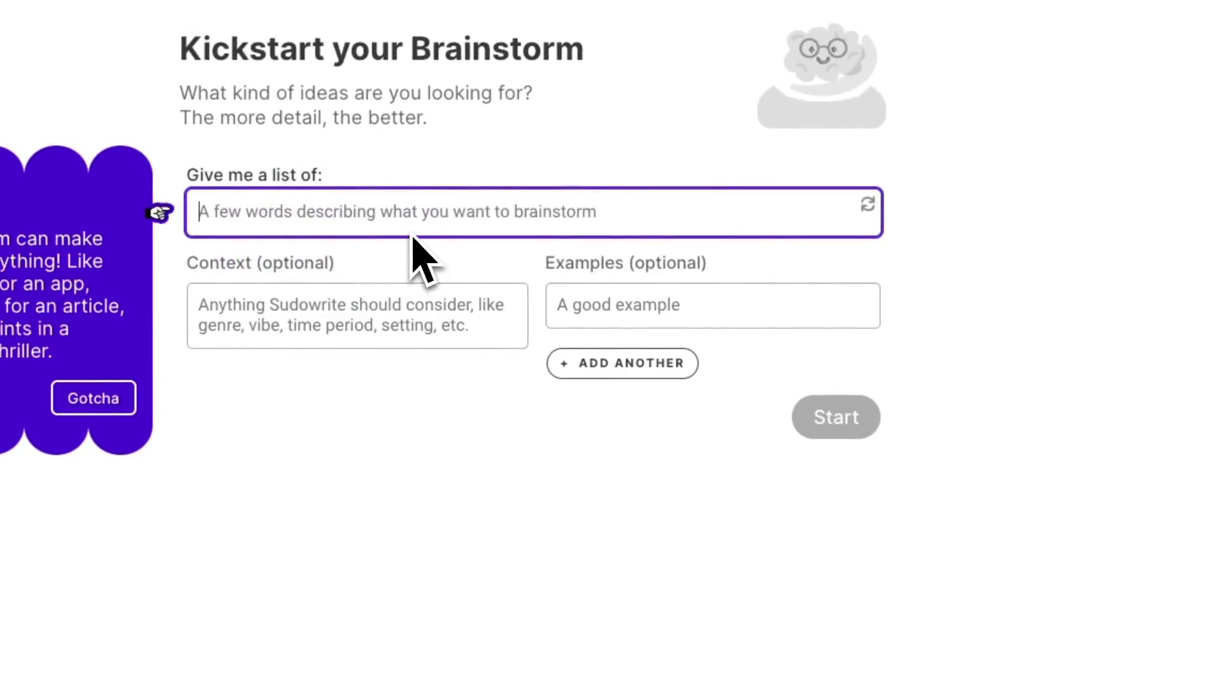
left_click(867, 204)
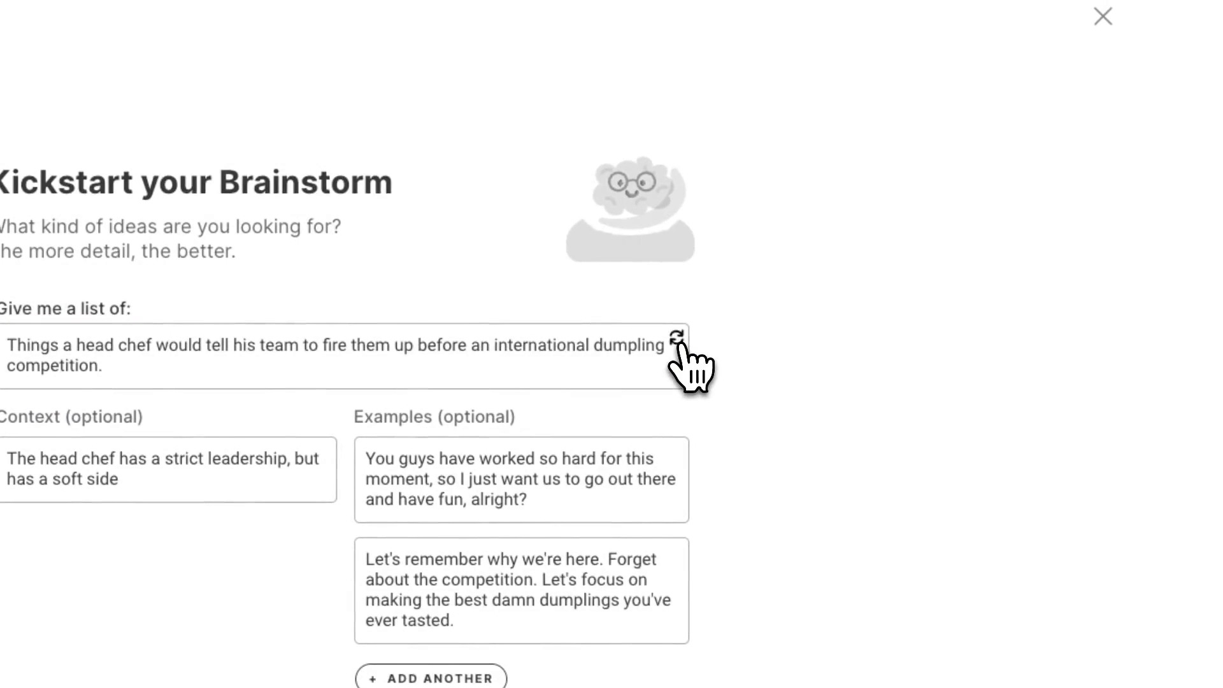
left_click(677, 339)
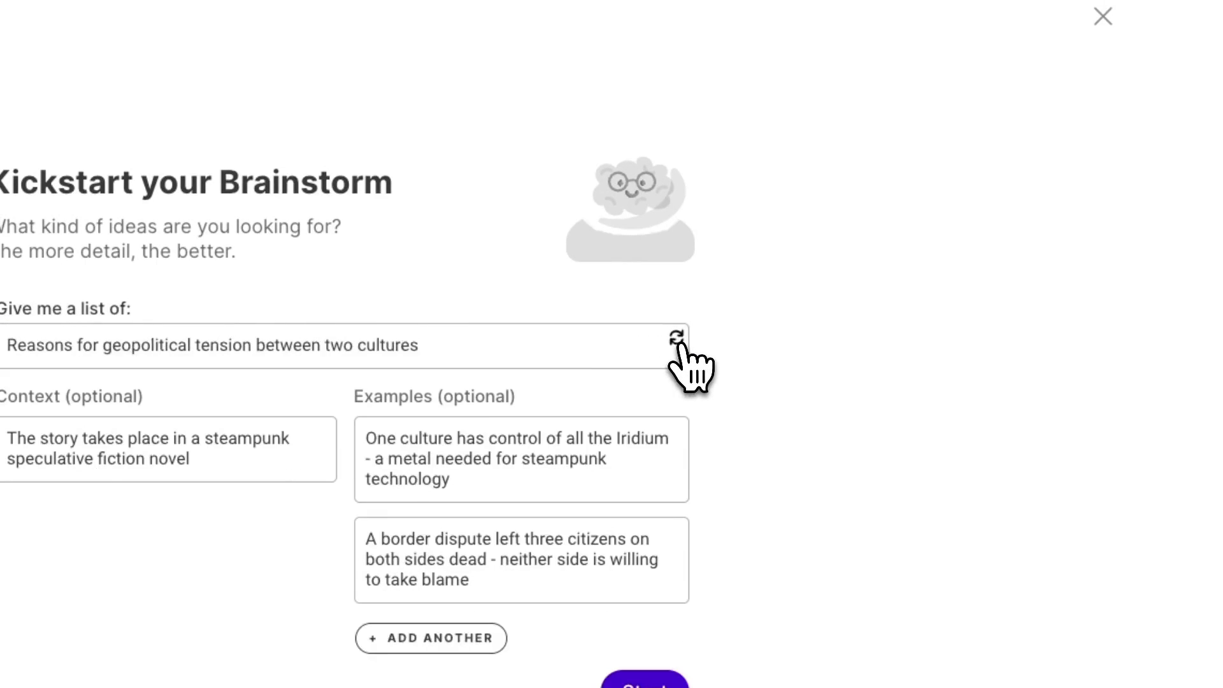
left_click(678, 339)
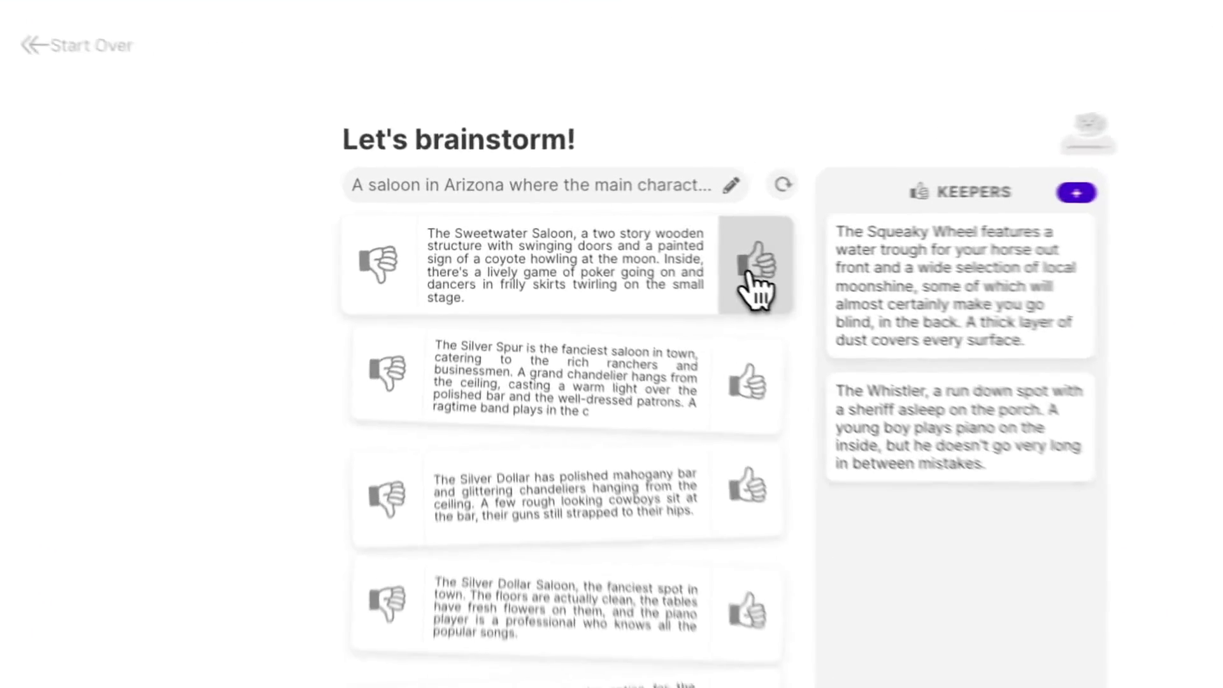
- Keep the Sweetwater Saloon idea, reject Silver Spur and Silver Dollar, and save the brainstorm
left_click(629, 251)
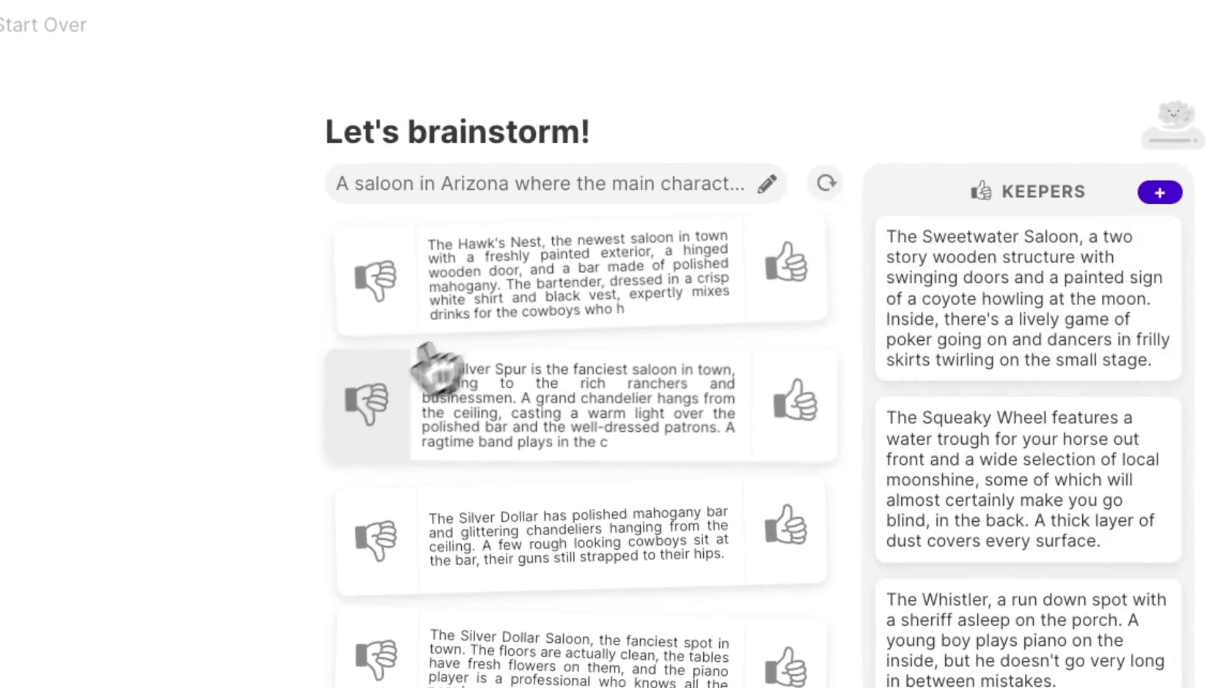
left_click(370, 427)
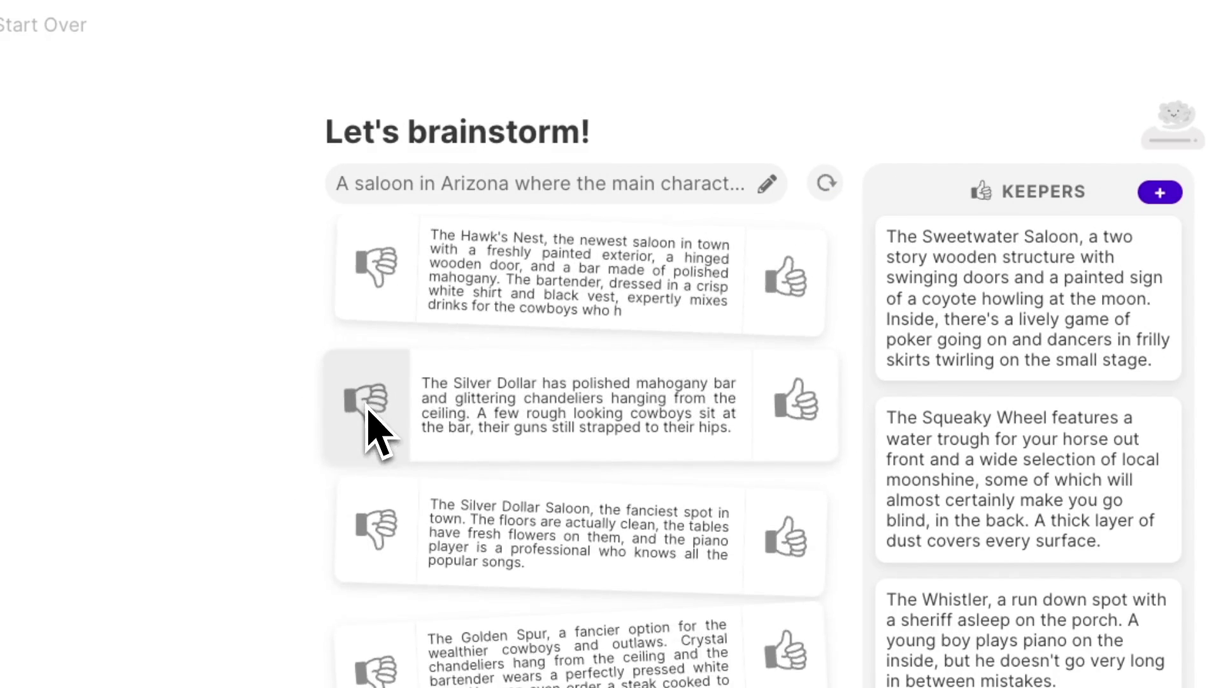
left_click(374, 423)
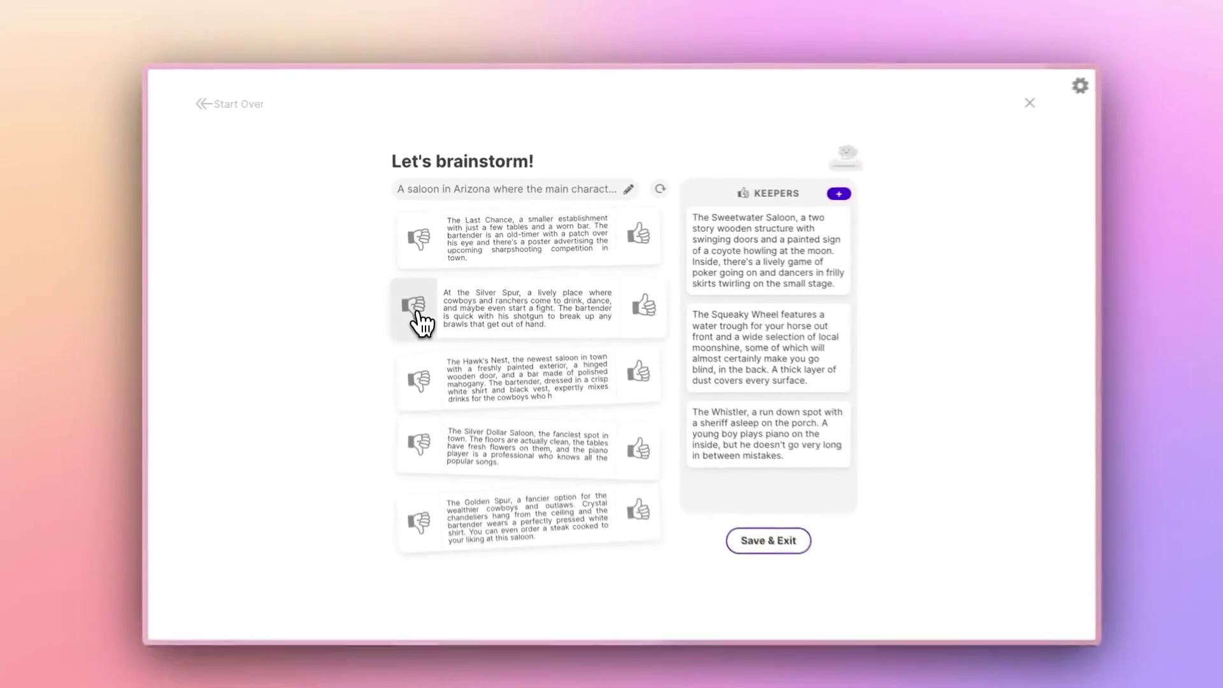
left_click(762, 526)
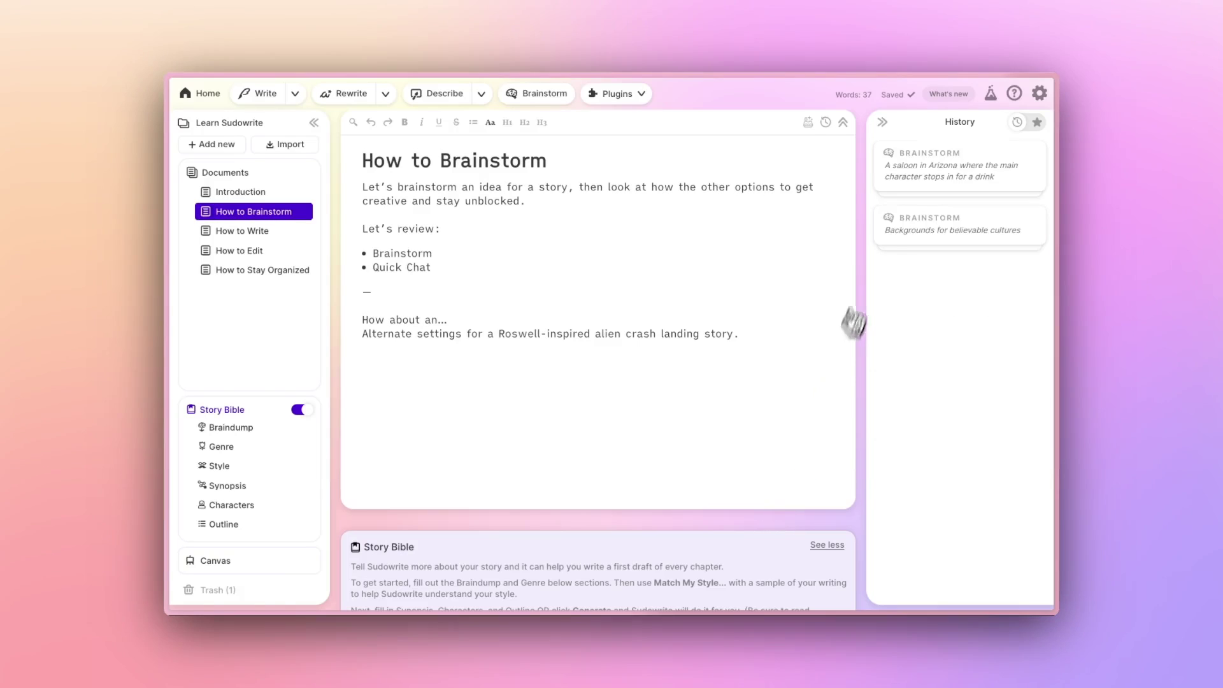
- Expand the saloon brainstorm in History, then select the Roswell alien crash sentence for Quick Edit
left_click(928, 186)
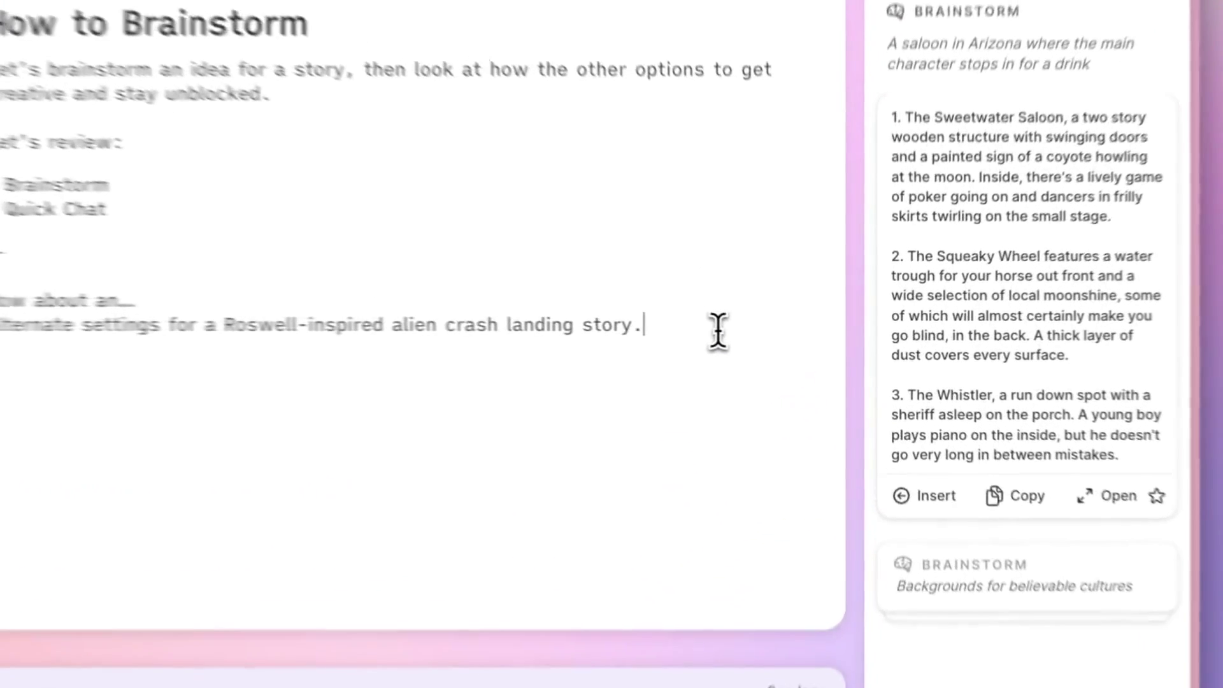
triple_click(783, 337)
key("ctrl+c")
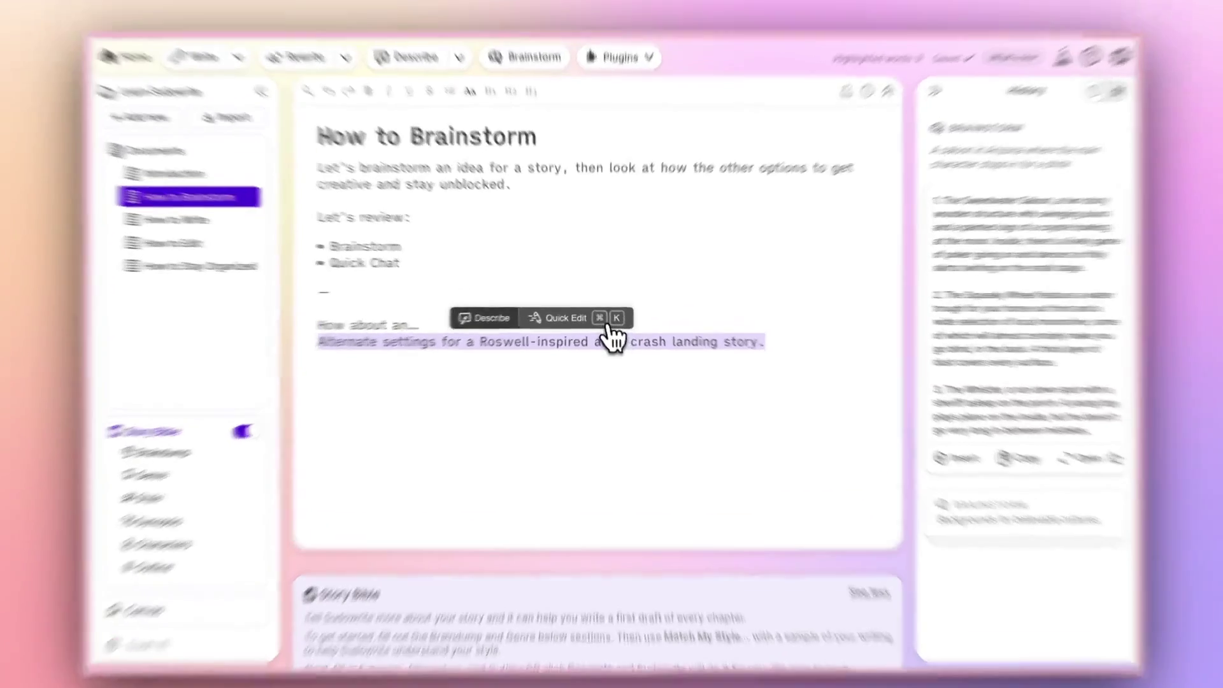
left_click(611, 321)
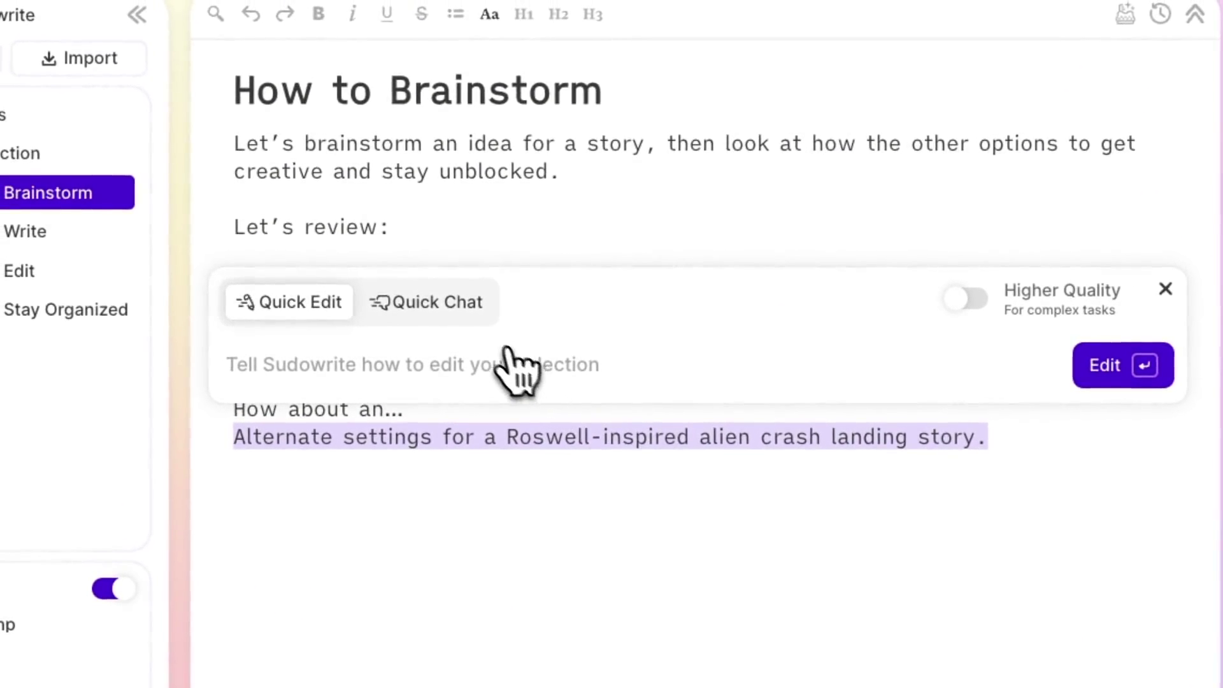
- Ask Quick Chat for alternate settings using the pasted Roswell sentence, then open How to Write
left_click(414, 308)
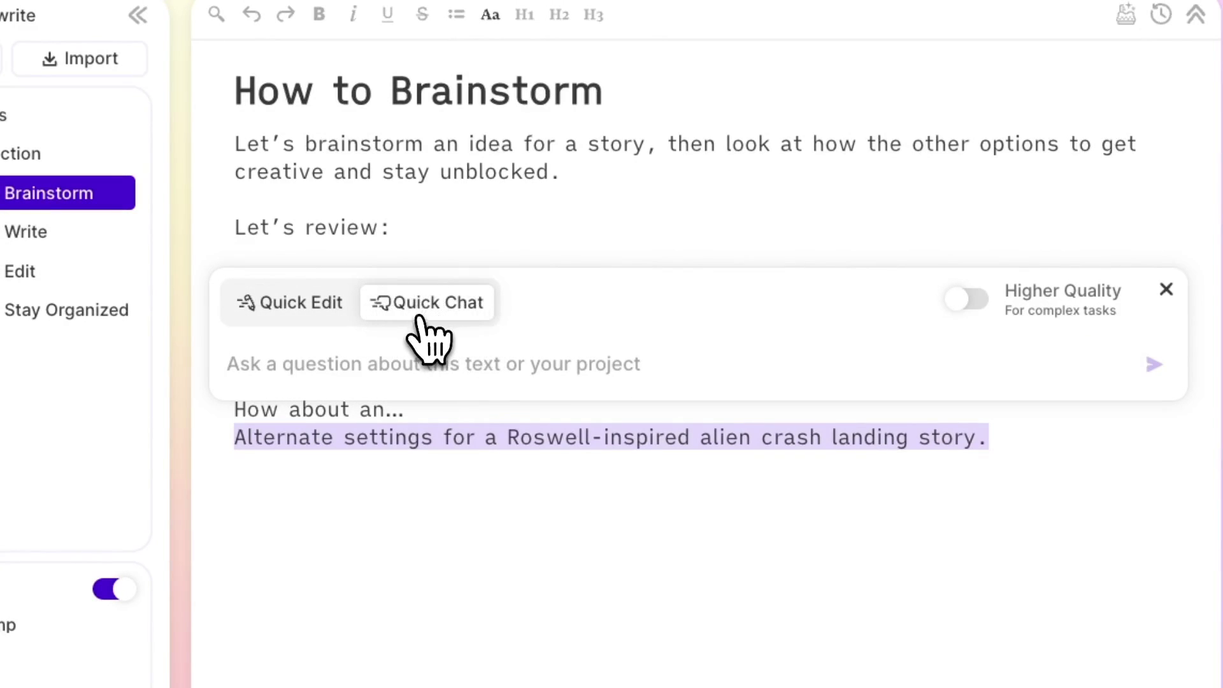
key("ctrl+v")
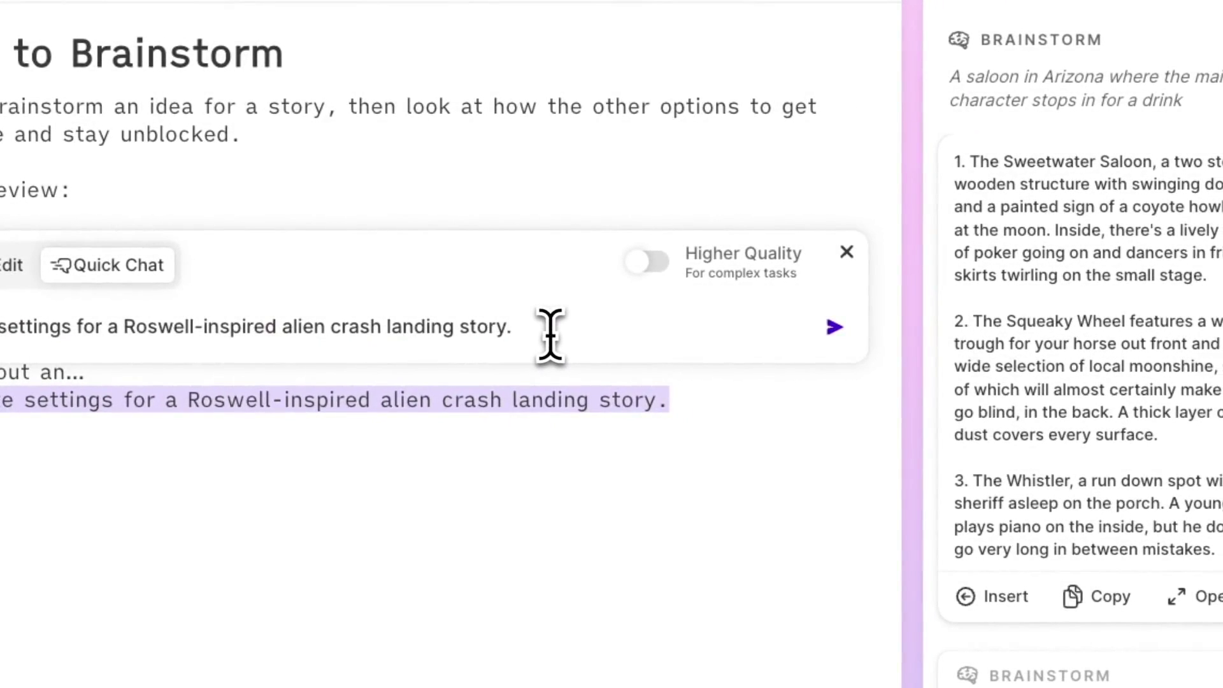
left_click(831, 328)
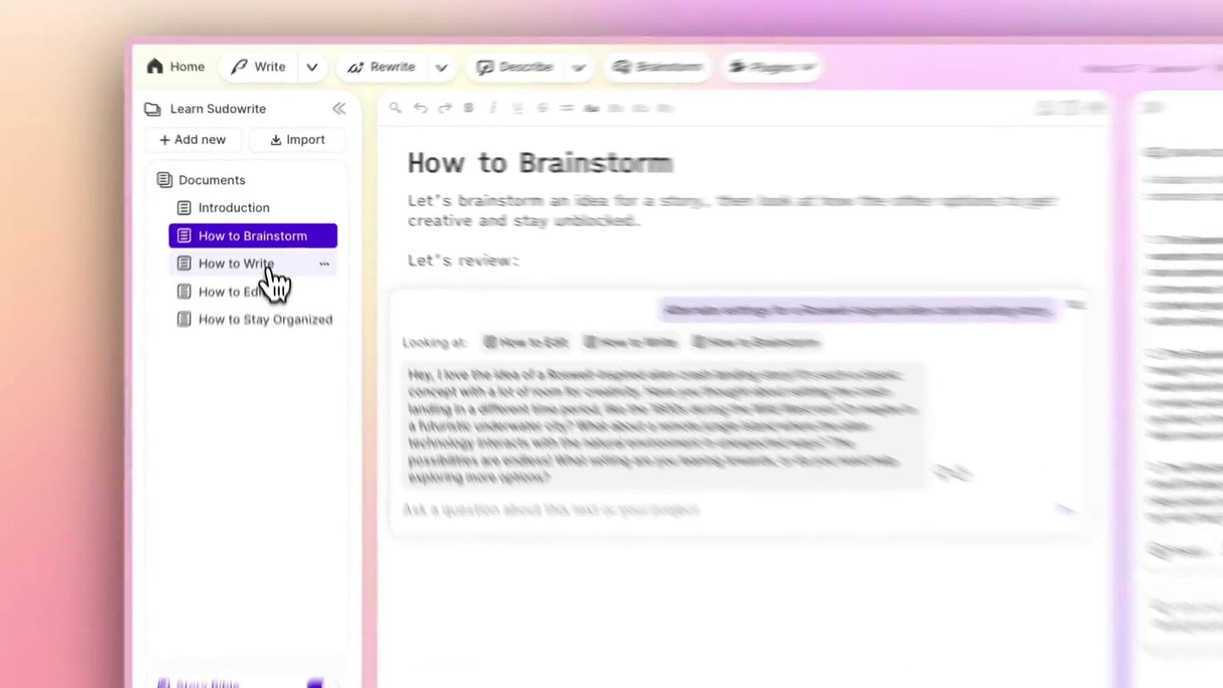
left_click(267, 233)
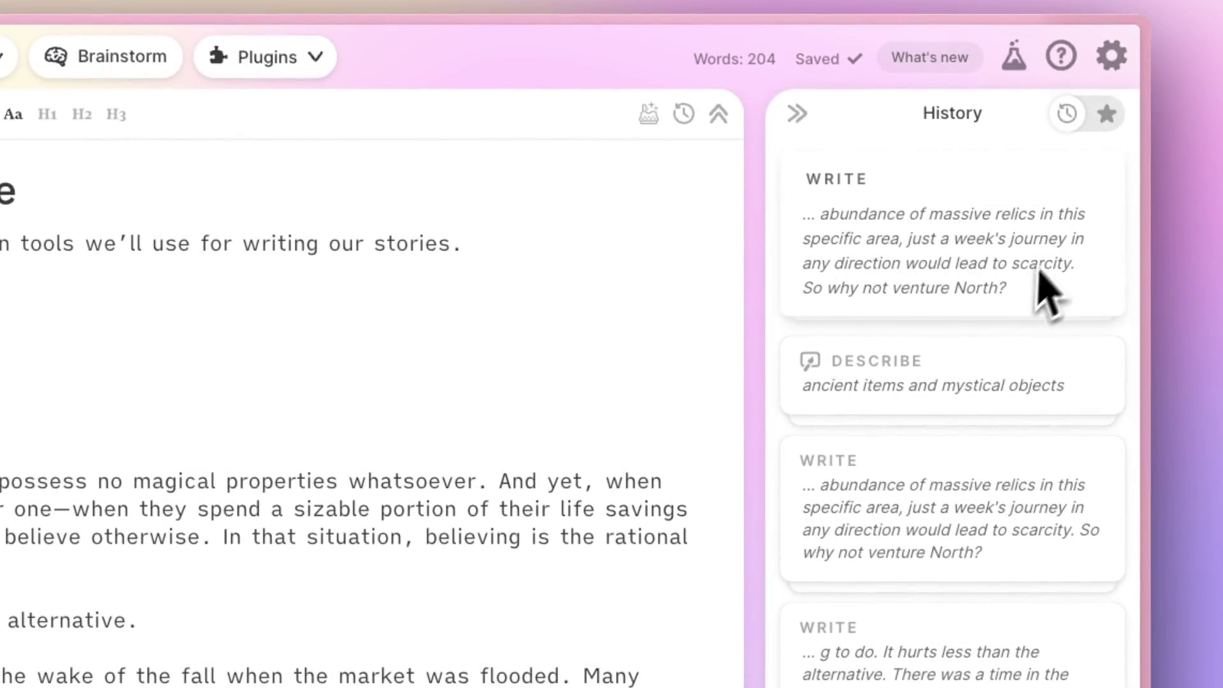
- Expand the earlier Write result in History and bring up the Auto, Guided and Tone Shift modes
left_click(839, 220)
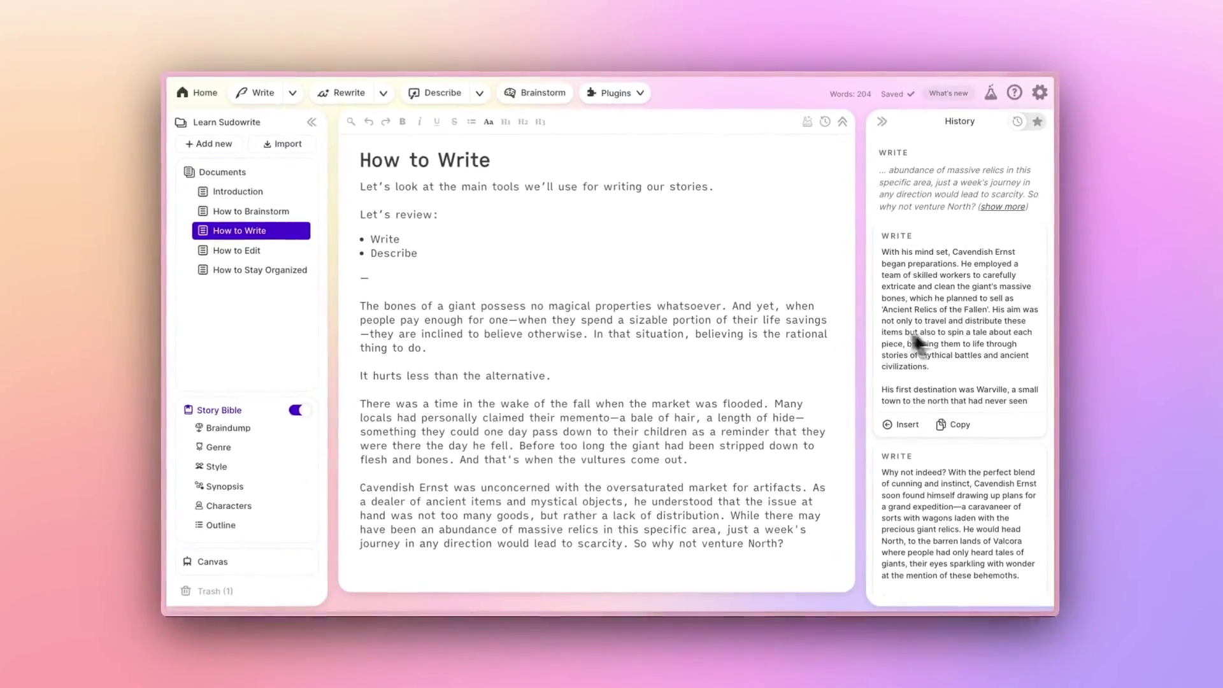
left_click(293, 93)
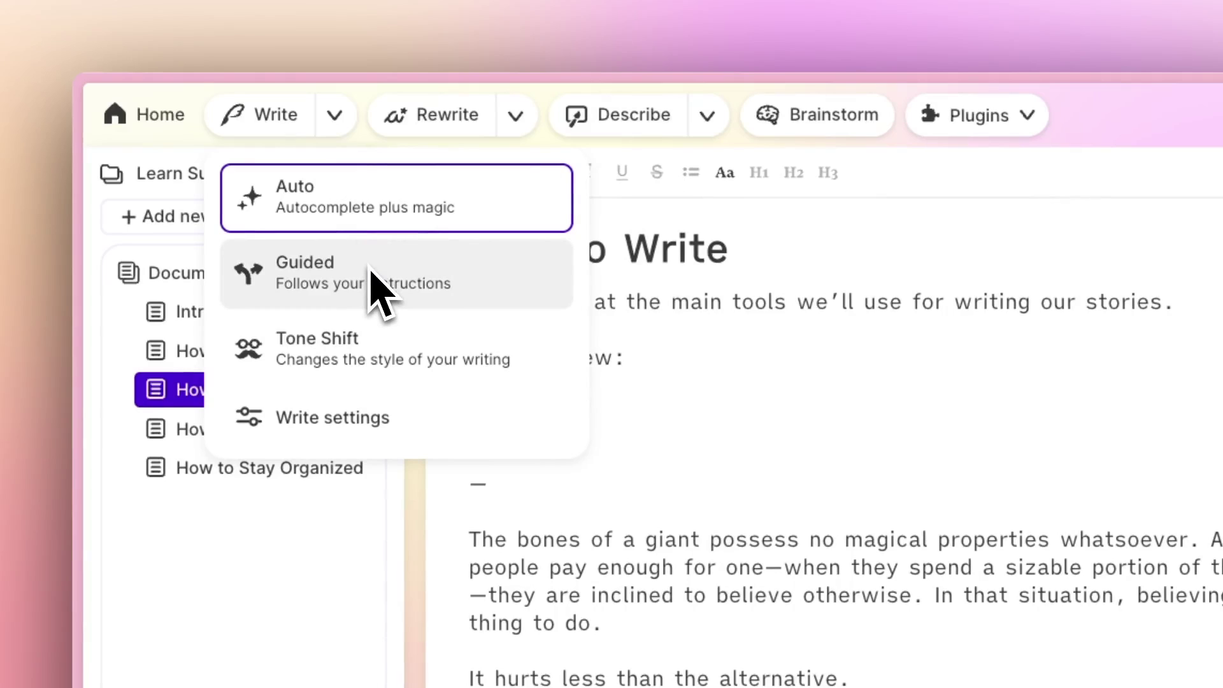
- Try the Ominous Tone Shift mode, then return Write to Auto mode
left_click(360, 350)
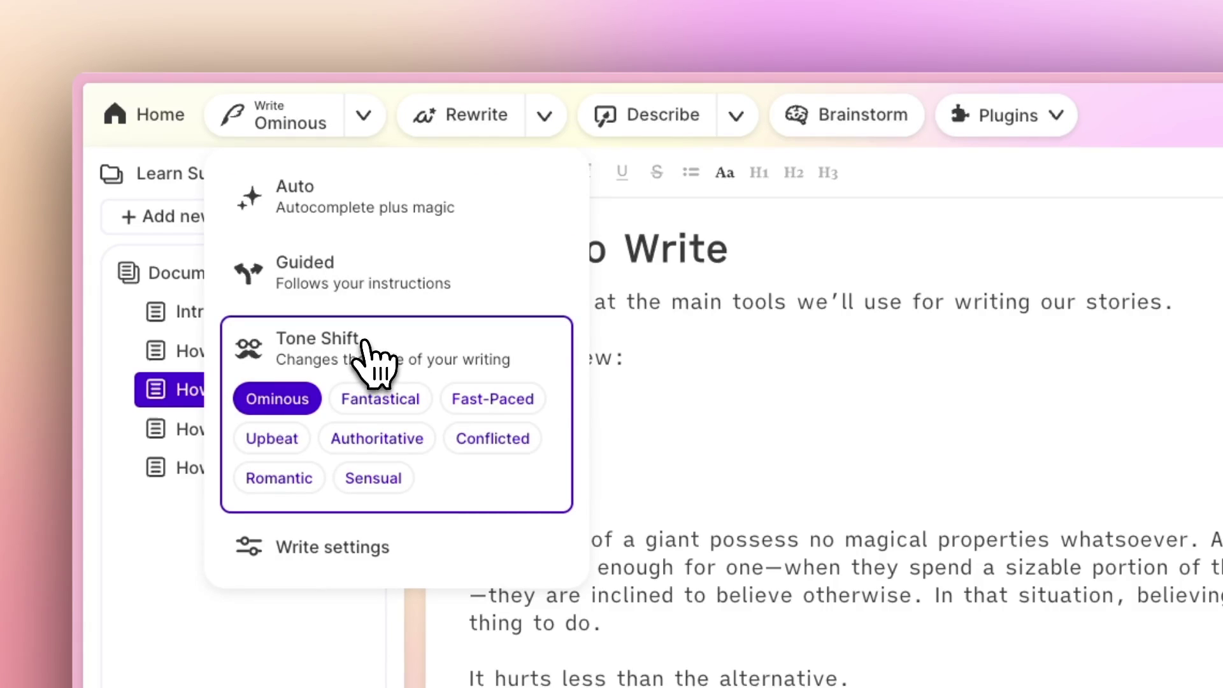
left_click(347, 214)
left_click(330, 116)
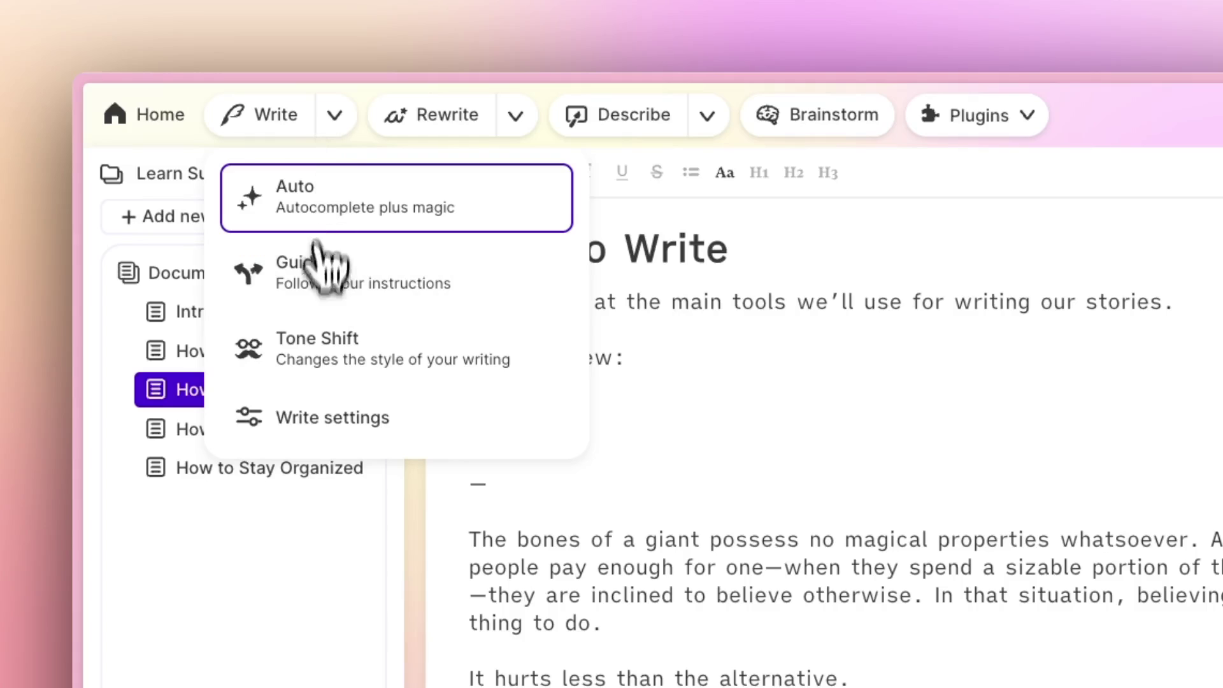
- Set Write to creativity Most, 2 cards of about 150 words, Best Prose mode; select 'ancient'
left_click(347, 370)
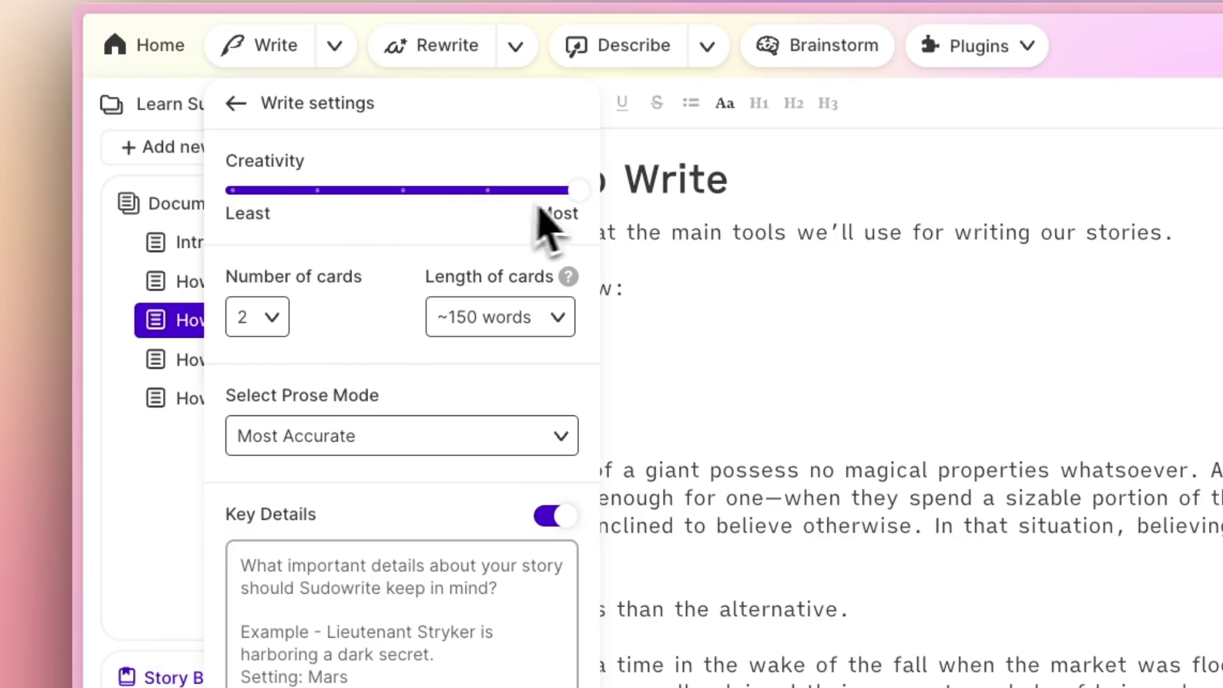
left_click_drag(576, 189, 596, 213)
left_click(274, 317)
left_click(276, 315)
left_click(474, 331)
left_click(483, 331)
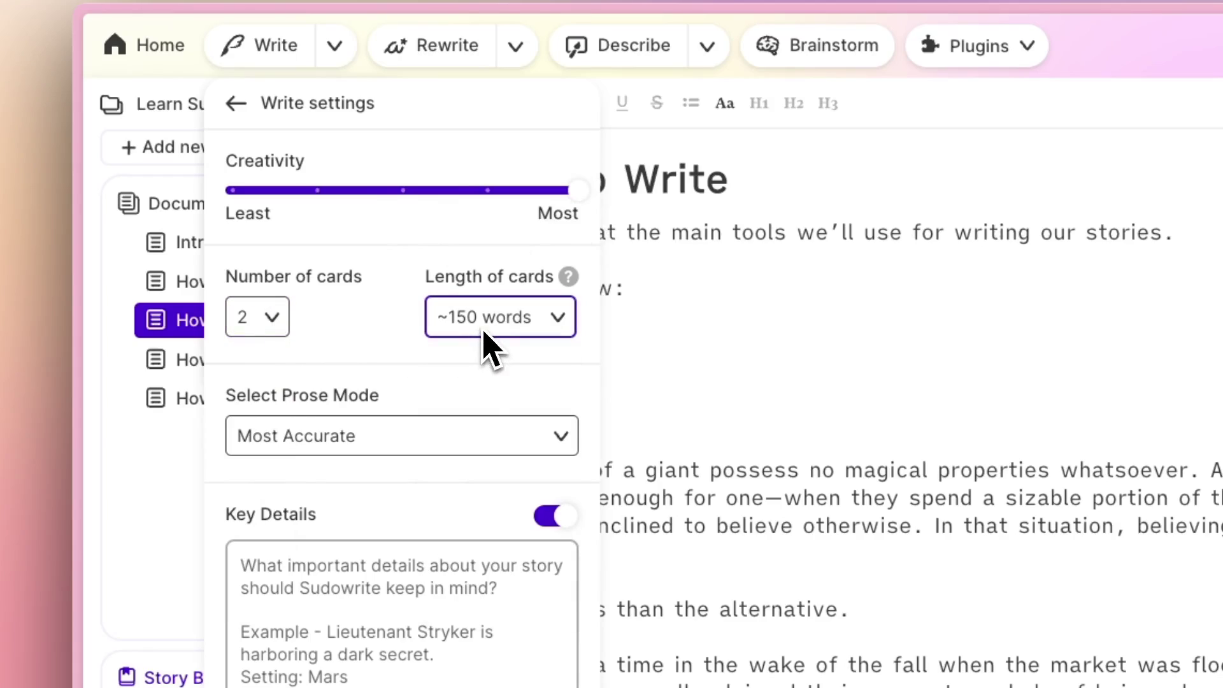
left_click(402, 443)
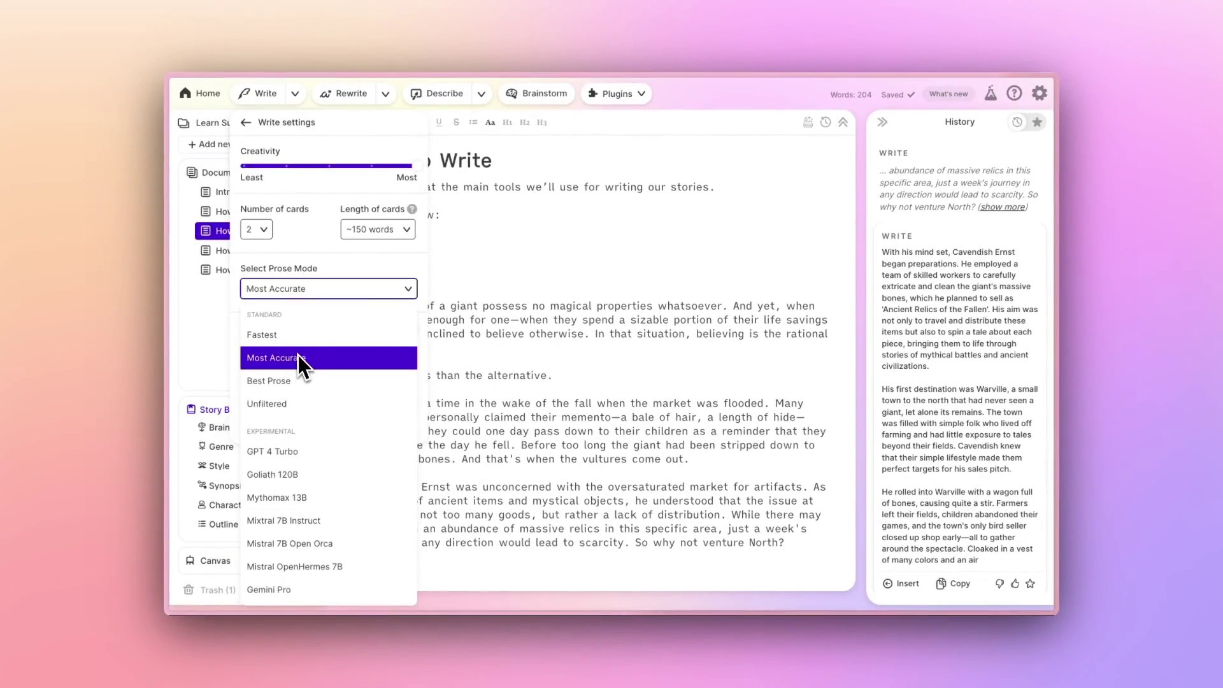
left_click(286, 383)
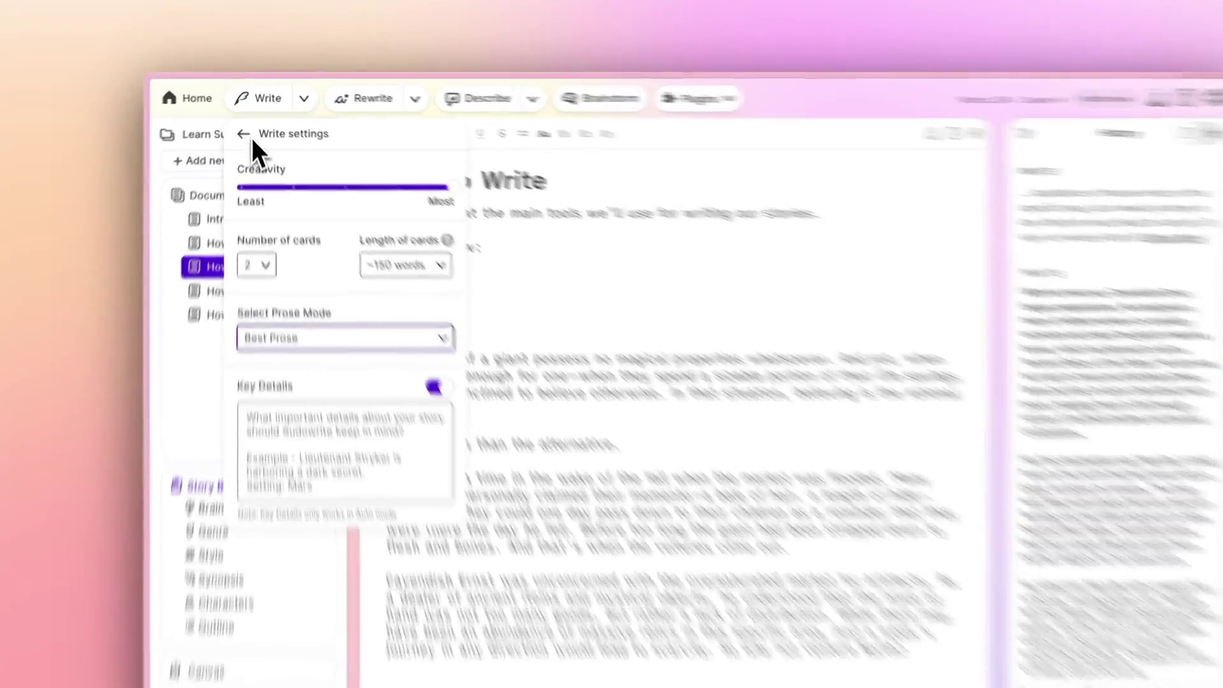
left_click(249, 125)
left_click(336, 135)
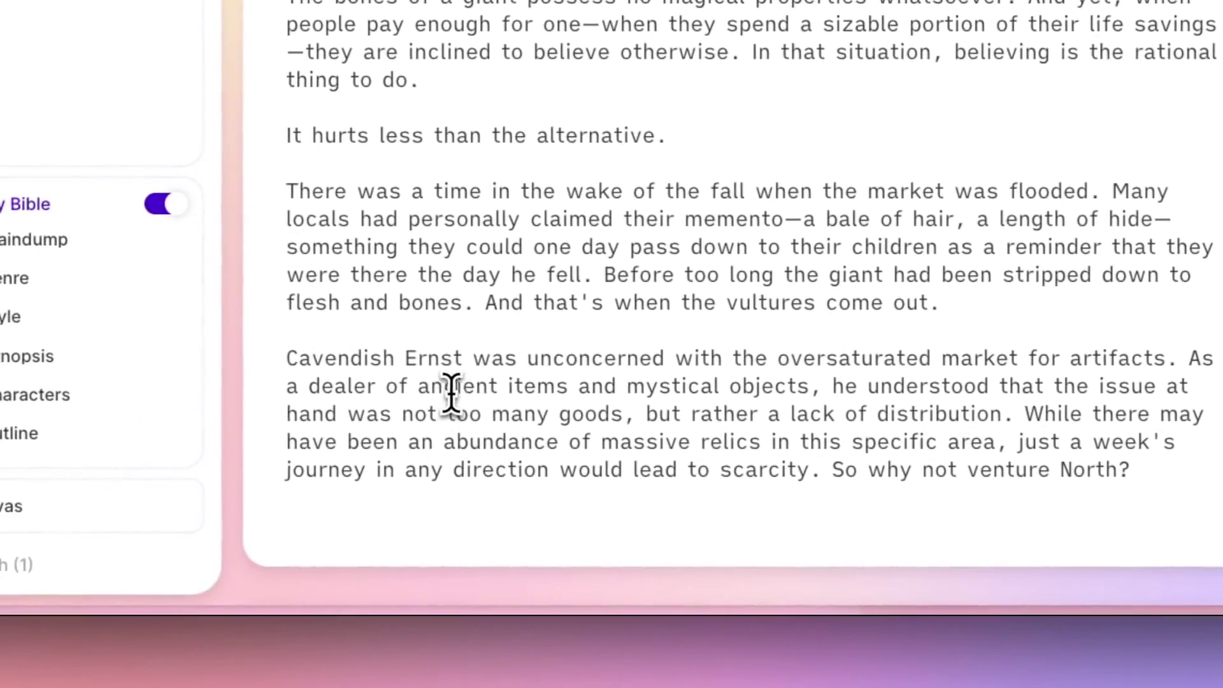
double_click(300, 408)
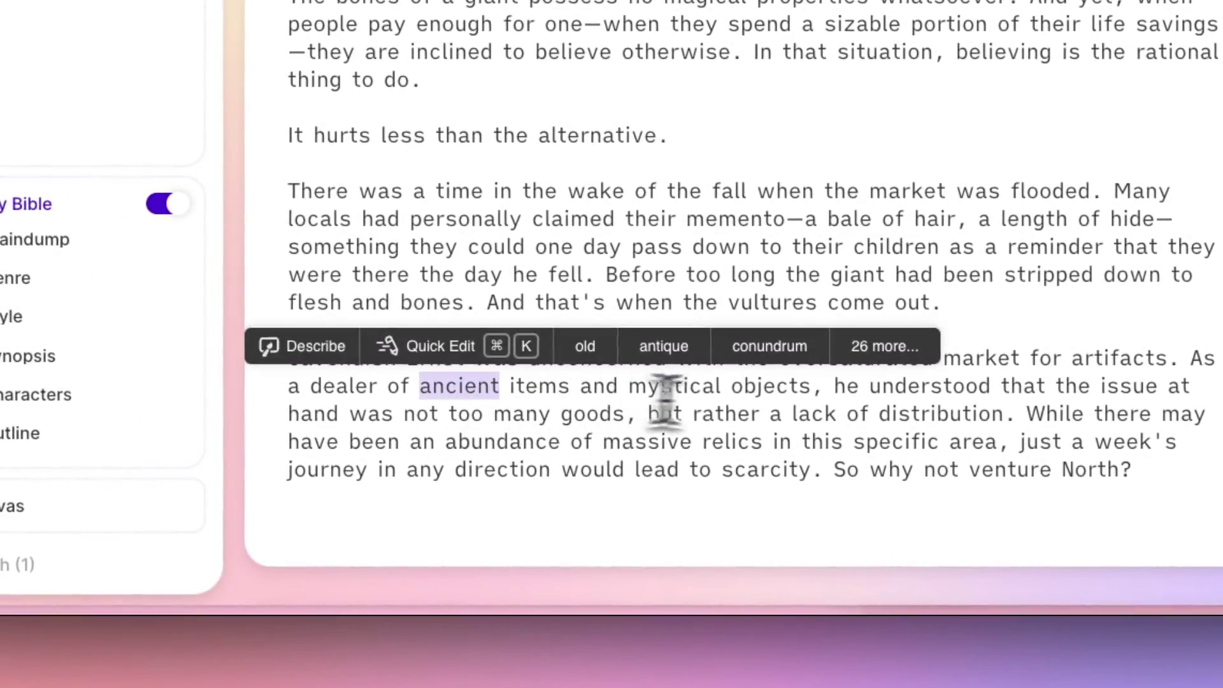
- Extend the selection from 'ancient' to 'ancient items and mystical objects'
left_click(773, 389, "shift")
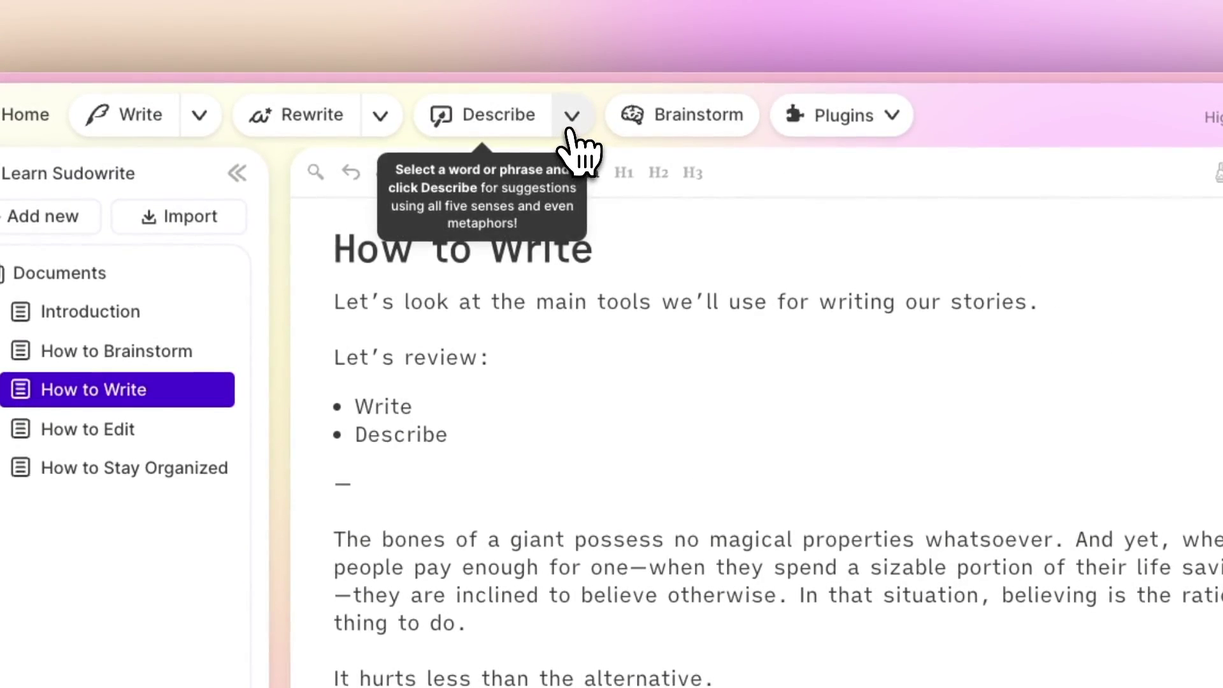
- Switch off Smell in the Describe sense options so it writes Sight and Sound only
left_click(572, 117)
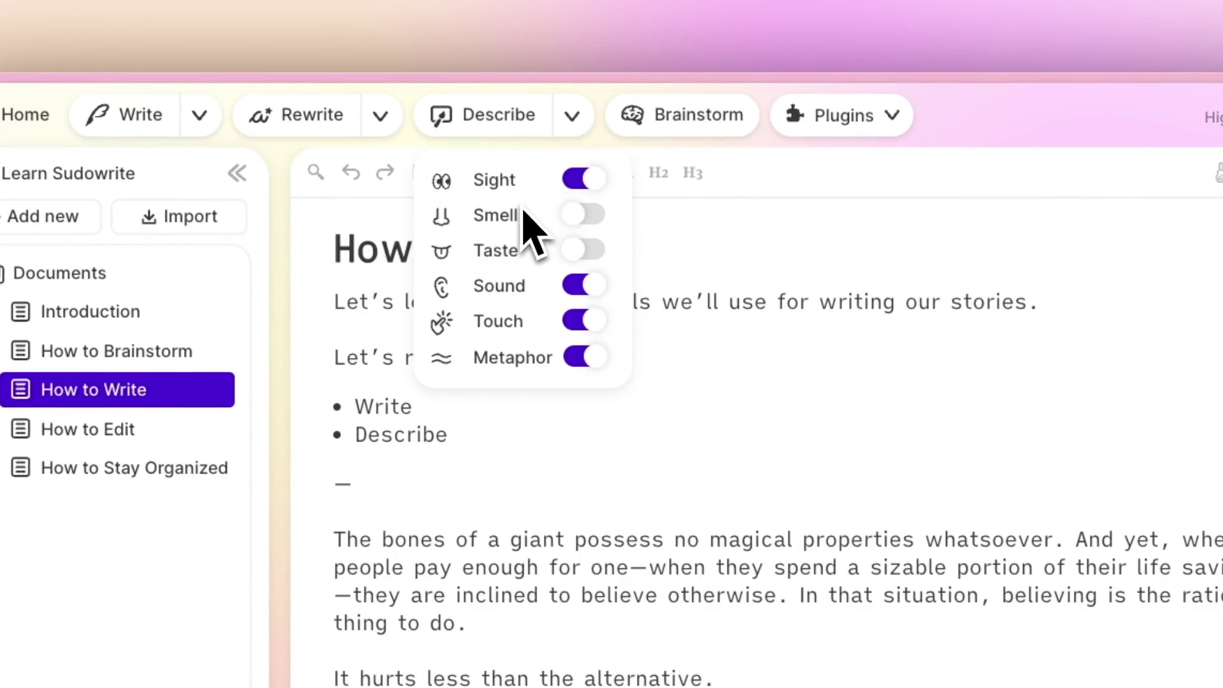
left_click(590, 220)
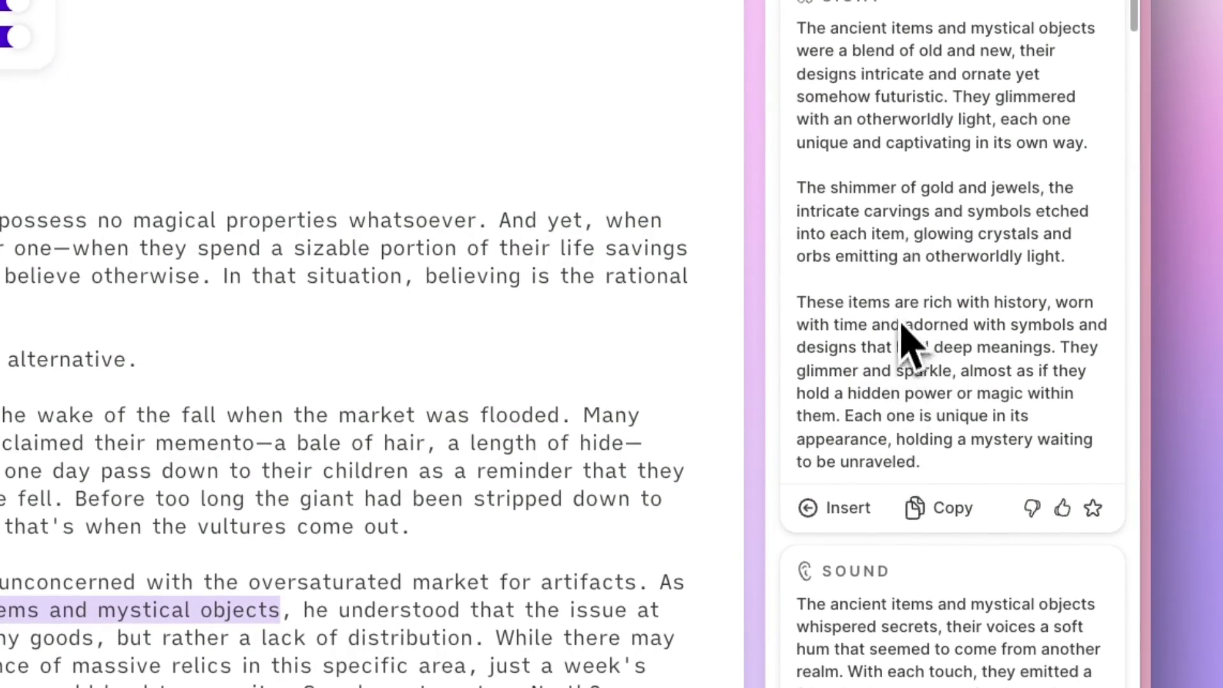
- In History's Sound passage, select the 'The jingling of beaded necklaces…' paragraph
scroll(920, 293, "down", 2)
scroll(927, 223, "down", 2)
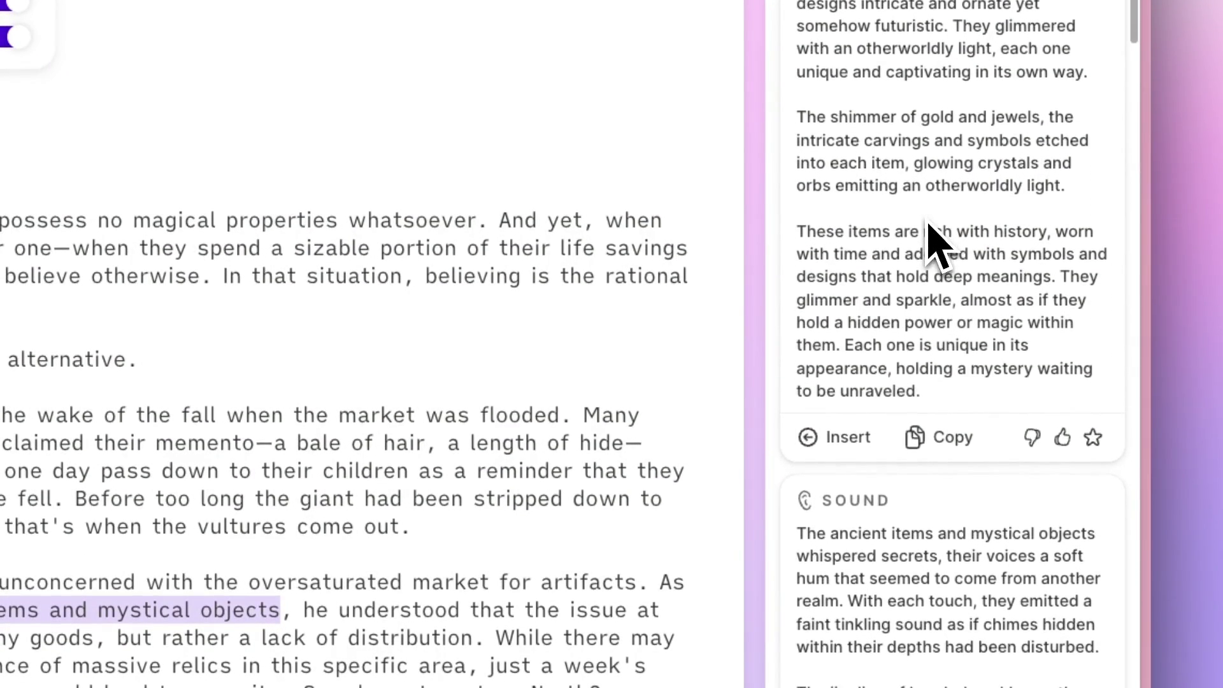
scroll(928, 224, "down", 6)
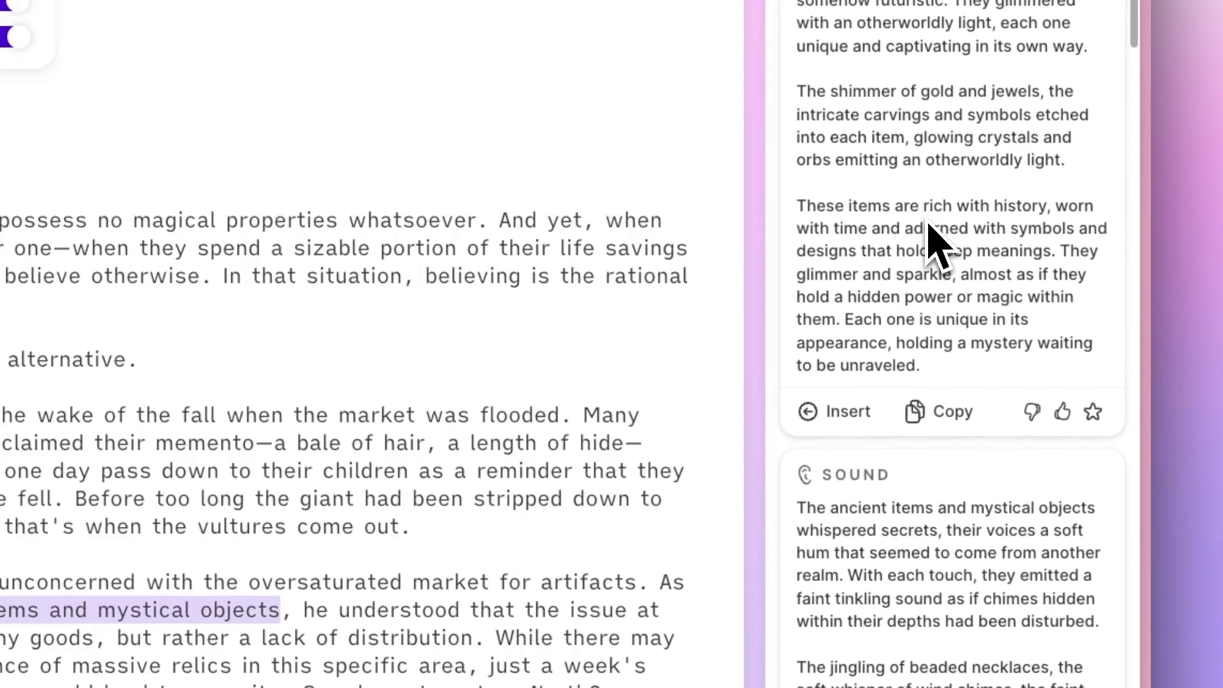
scroll(928, 224, "down", 10)
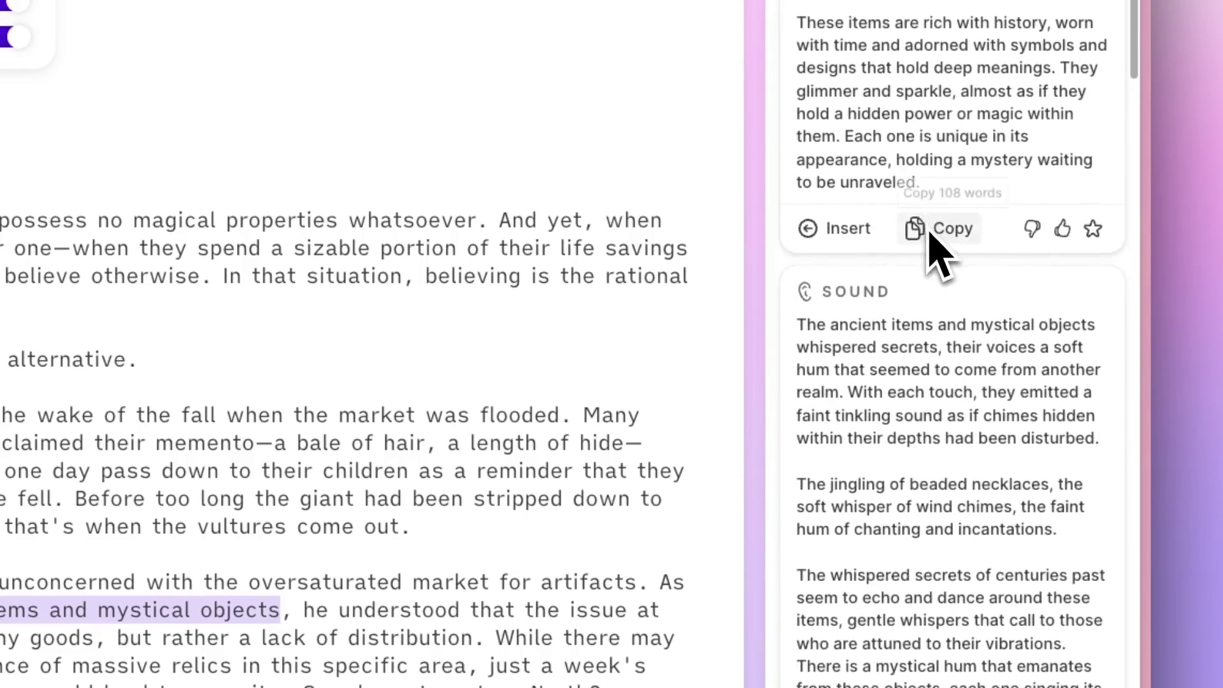
scroll(923, 267, "down", 2)
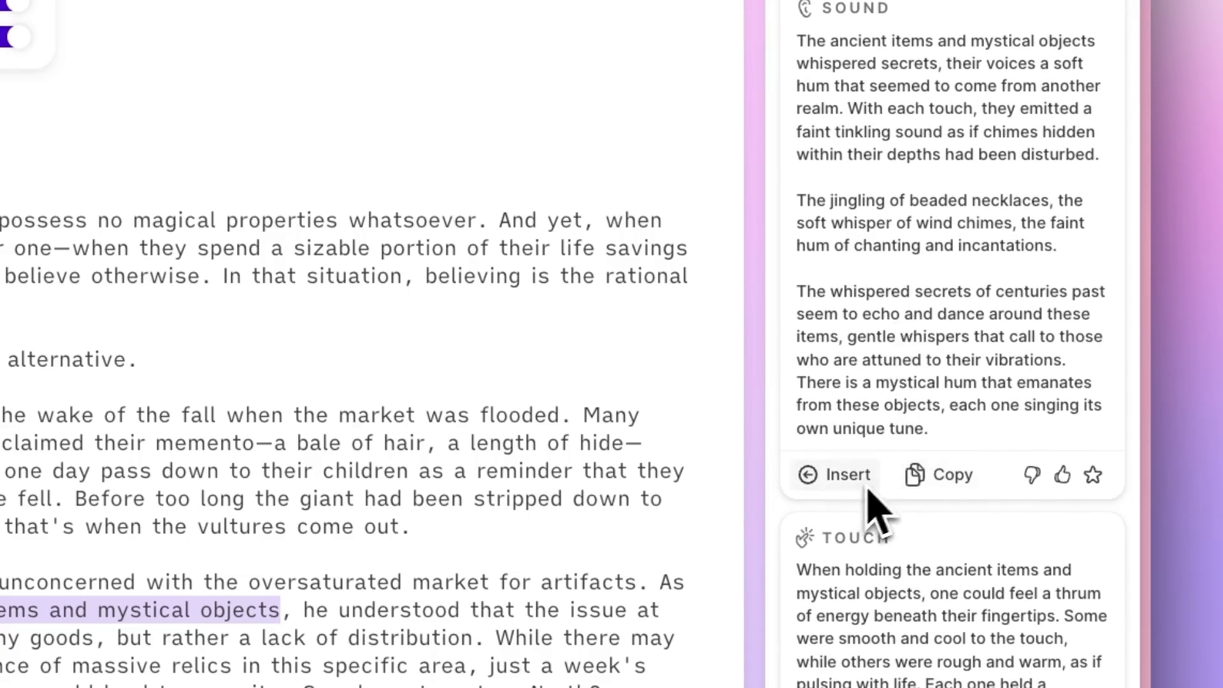
left_click_drag(1060, 246, 795, 216)
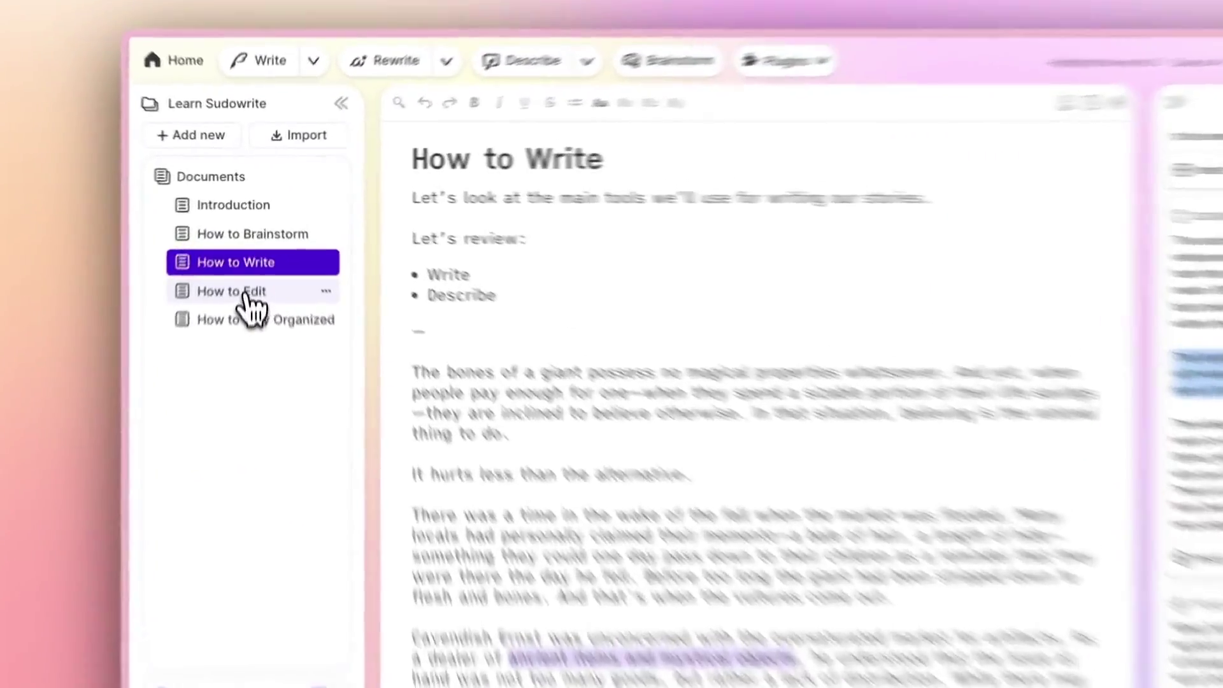
- Quick Edit How to Edit's giant-bones paragraph with 'make this more dramatic', then reject the result
left_click(253, 255)
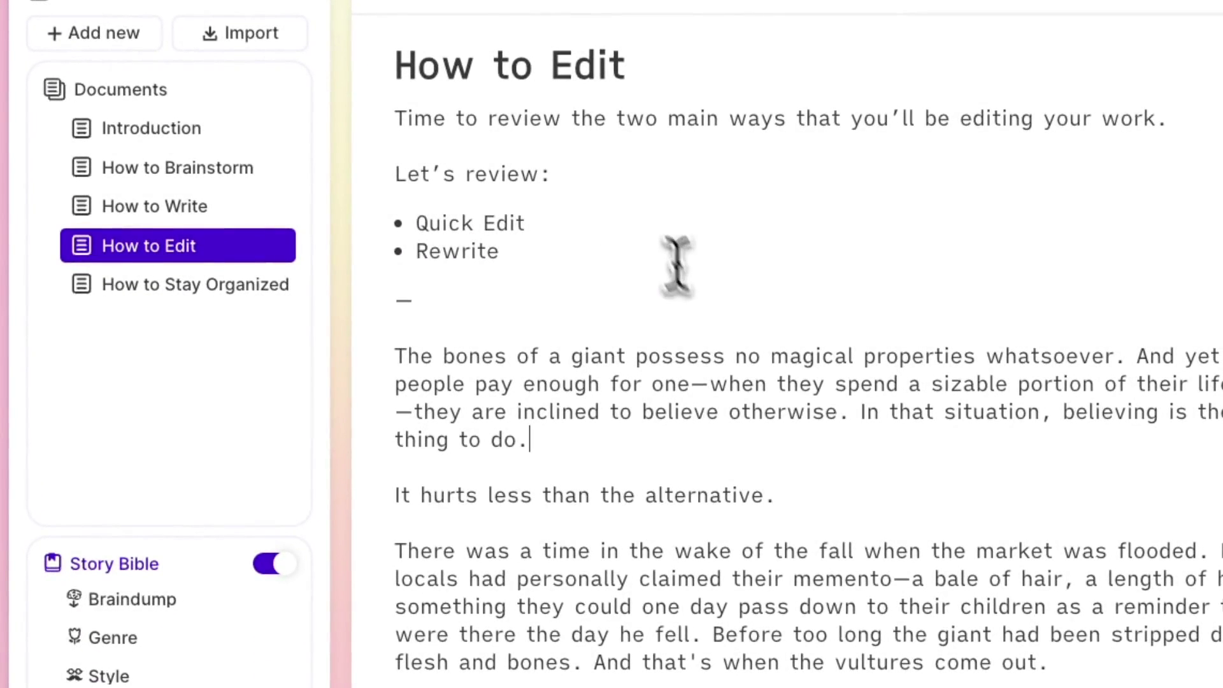
left_click_drag(723, 454, 350, 410)
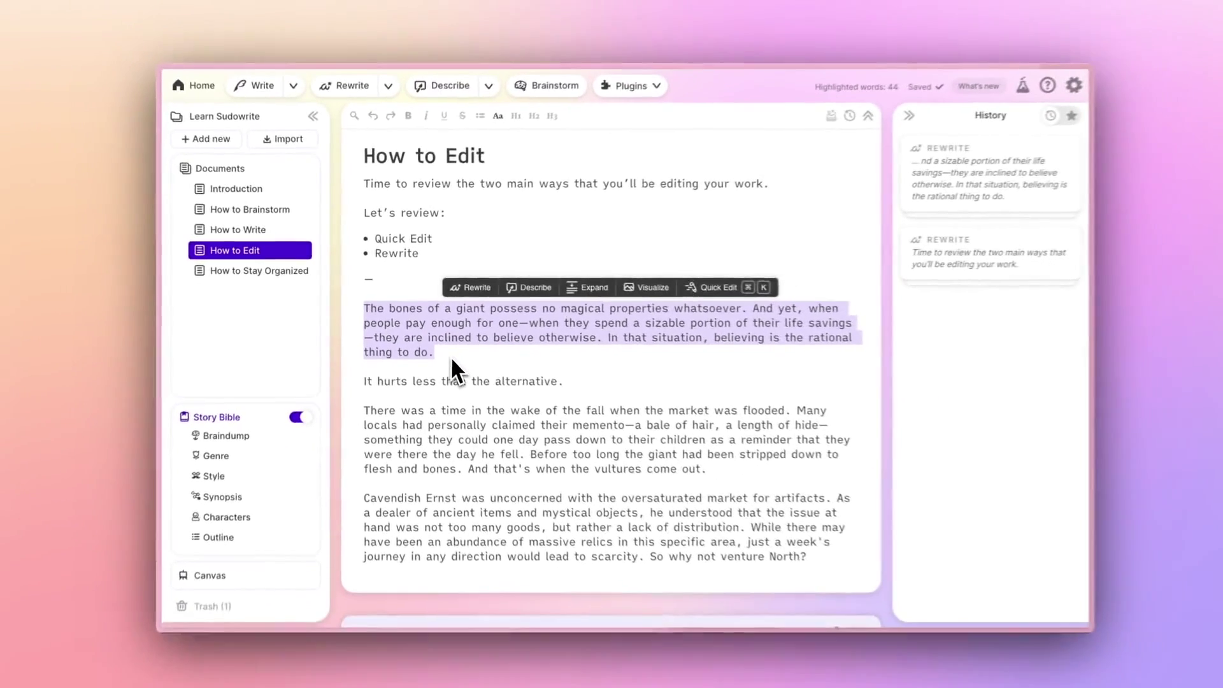
key("super+k")
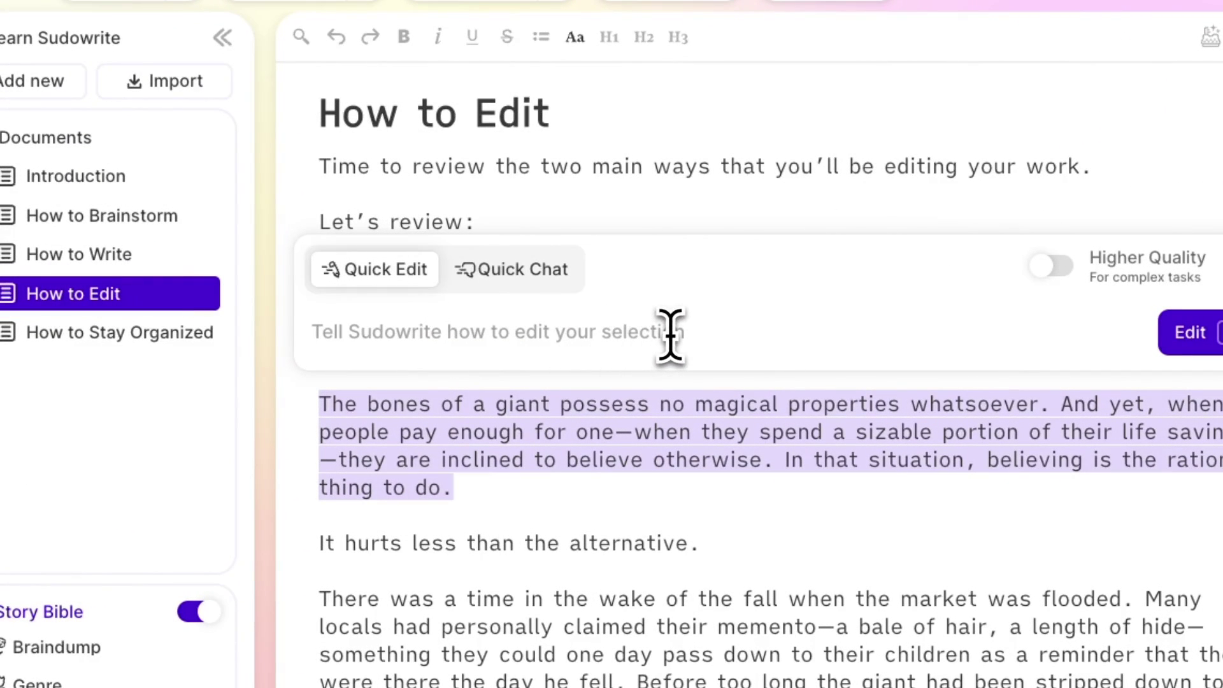
type("m")
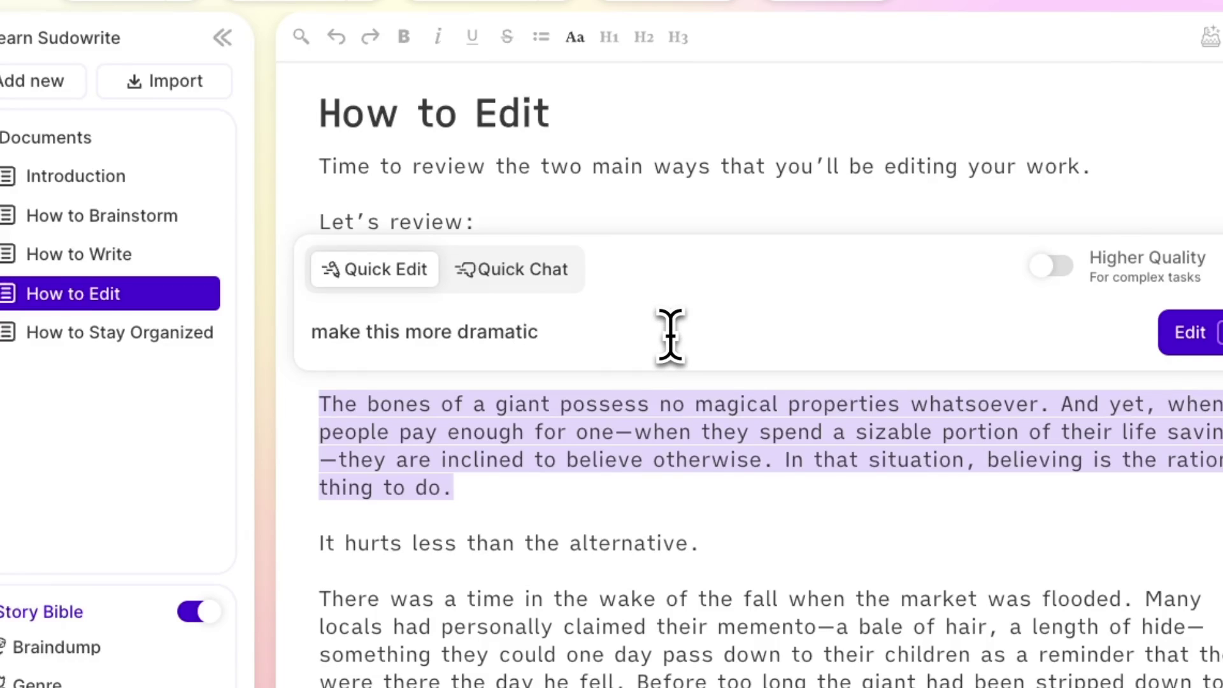
type("ake this more dramatic")
key("Return")
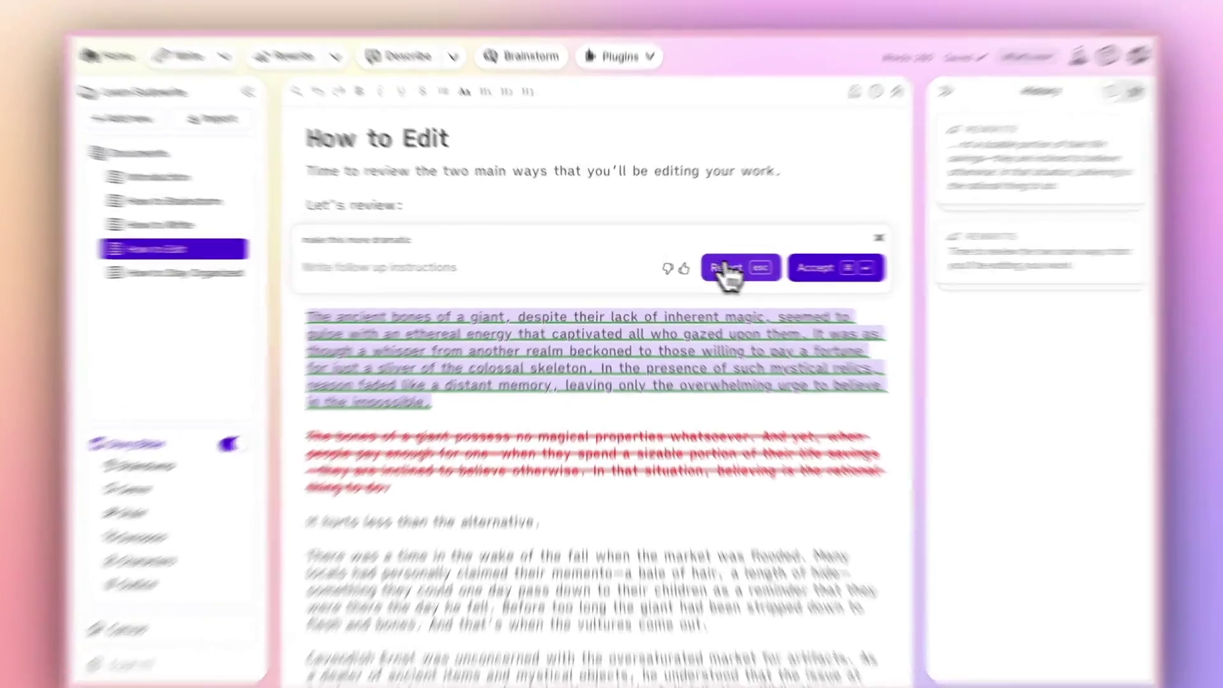
left_click(711, 266)
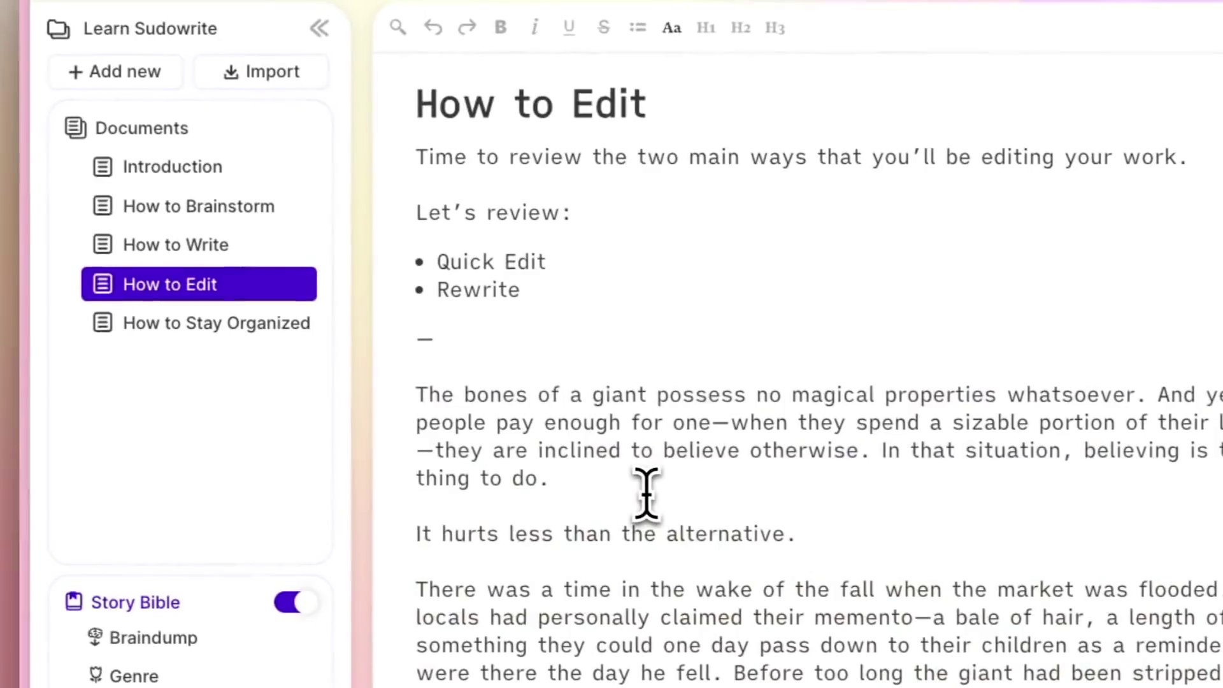
- Rephrase the giant's-bones paragraph, insert the result, and open How to Stay Organized
left_click_drag(576, 469, 329, 413)
left_click_drag(401, 421, 387, 411)
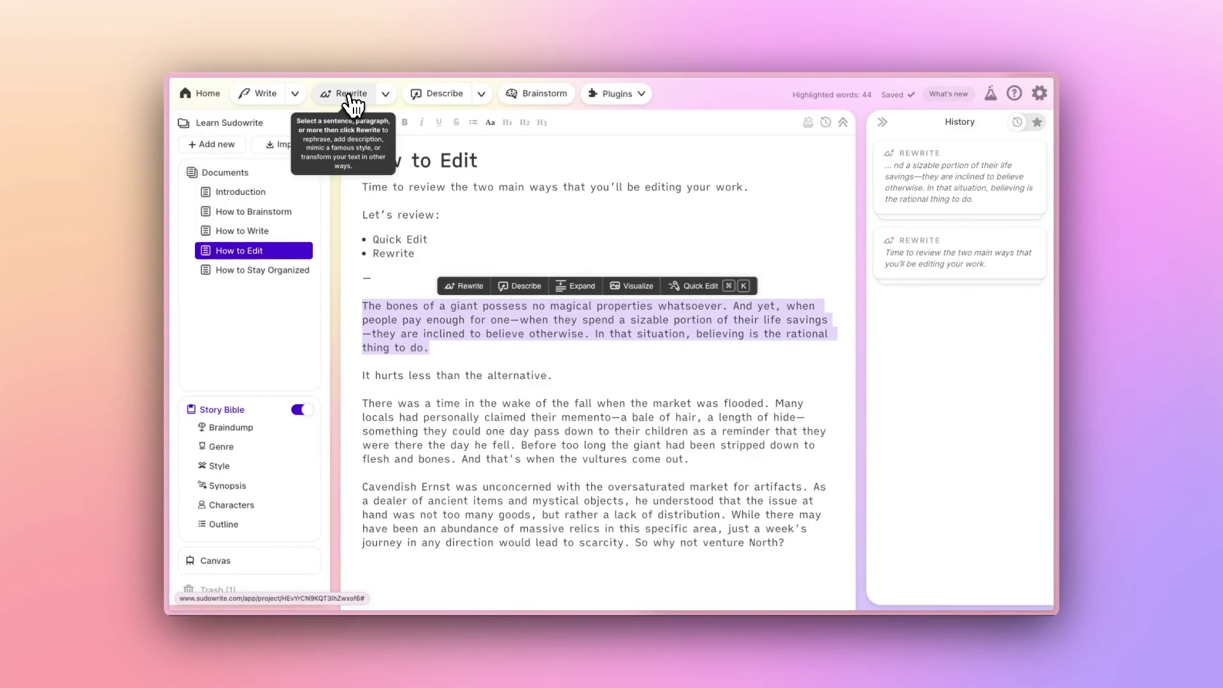
left_click(350, 94)
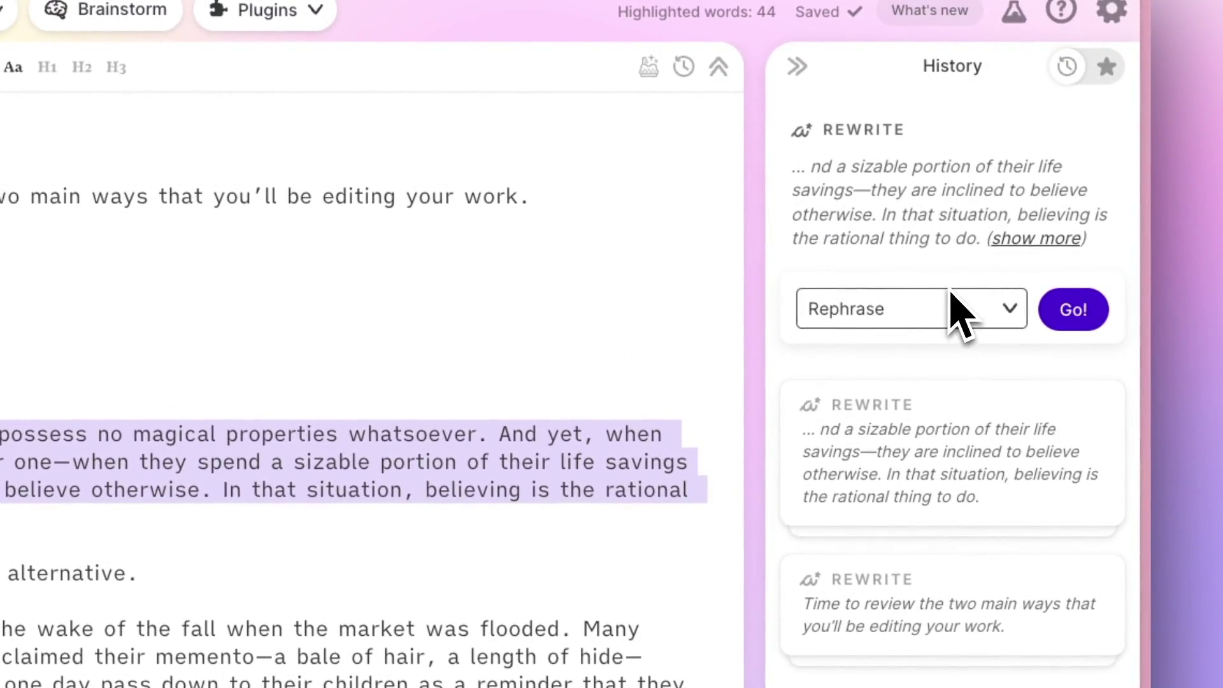
left_click(953, 299)
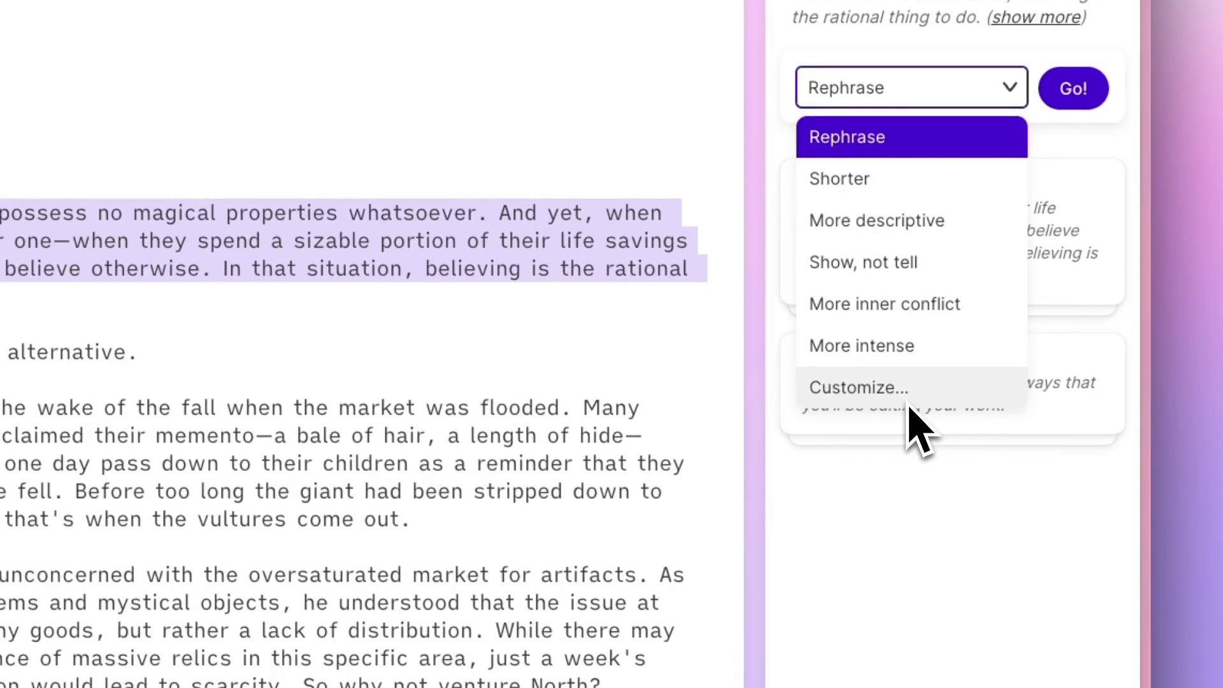
left_click(909, 395)
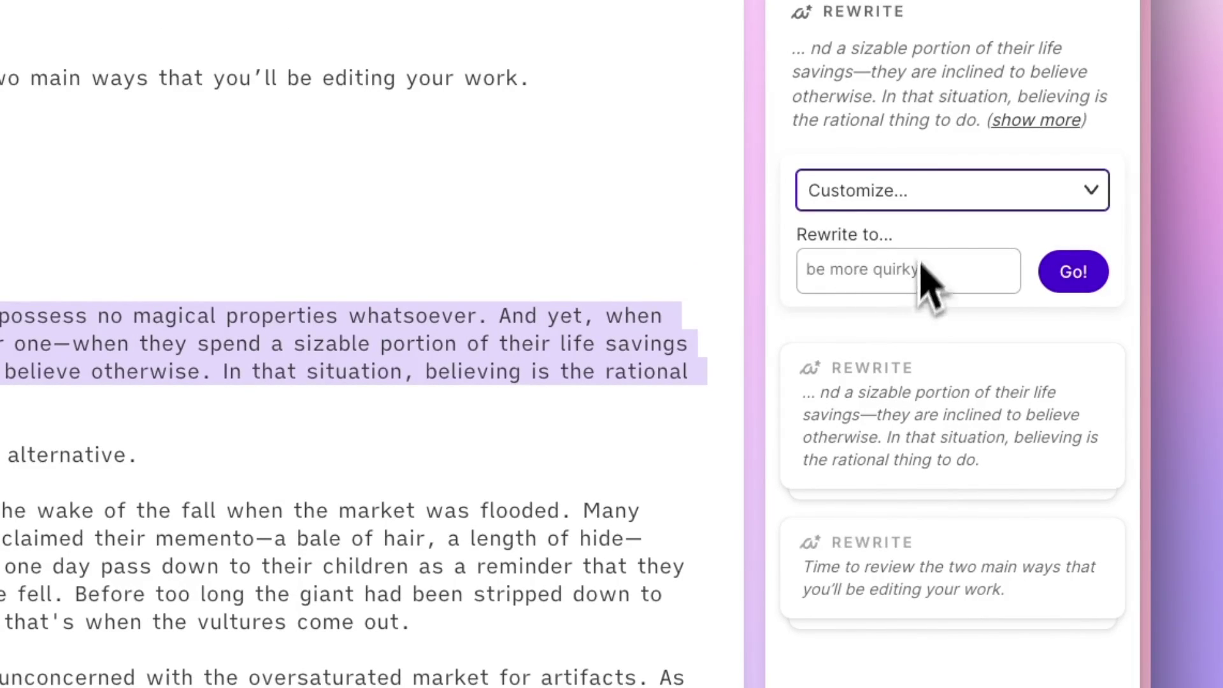
left_click(937, 197)
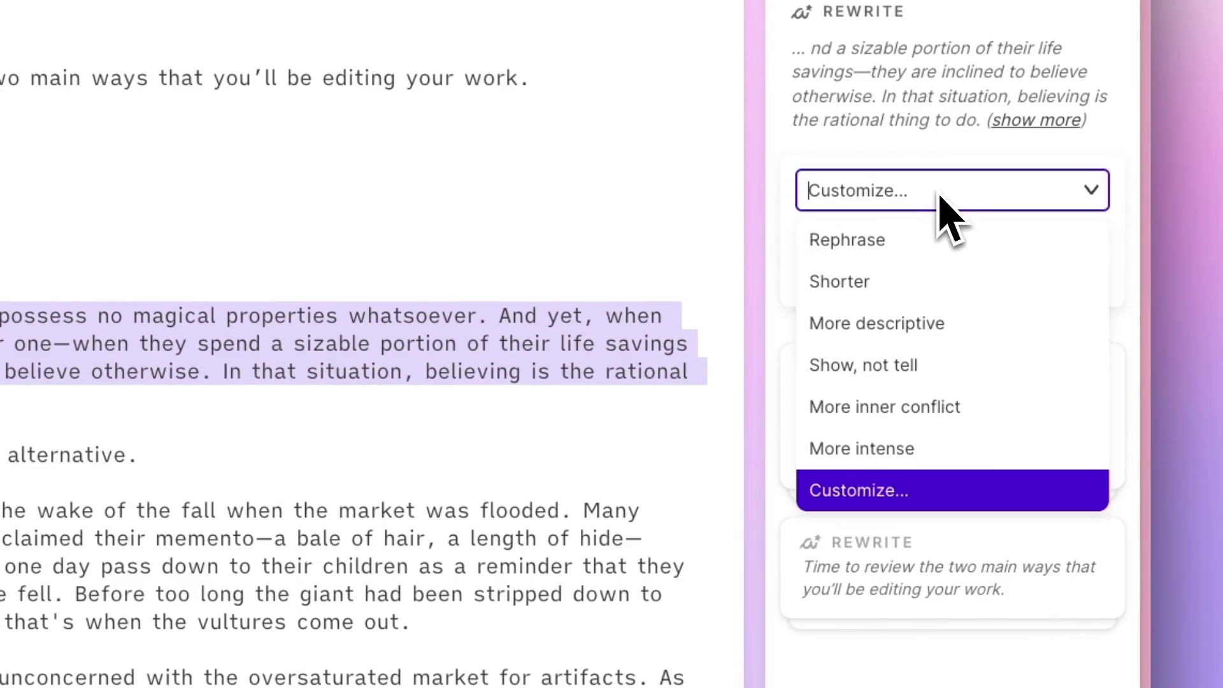
left_click(922, 253)
left_click(1076, 191)
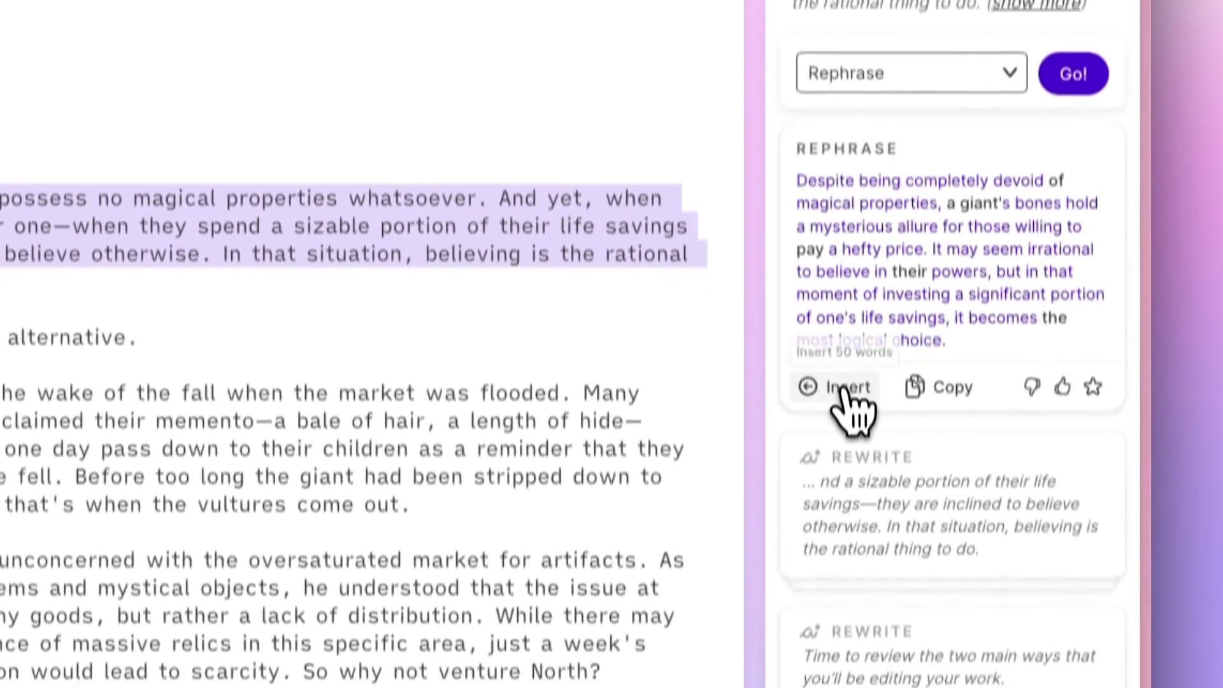
left_click(856, 513)
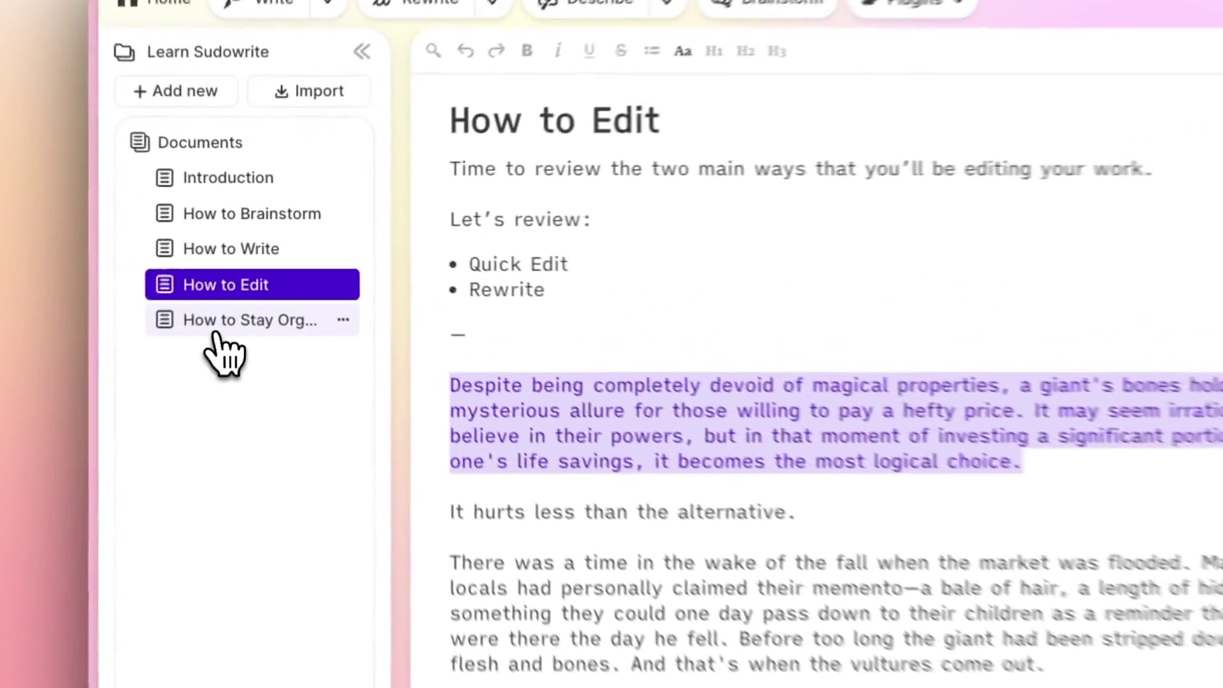
left_click(232, 275)
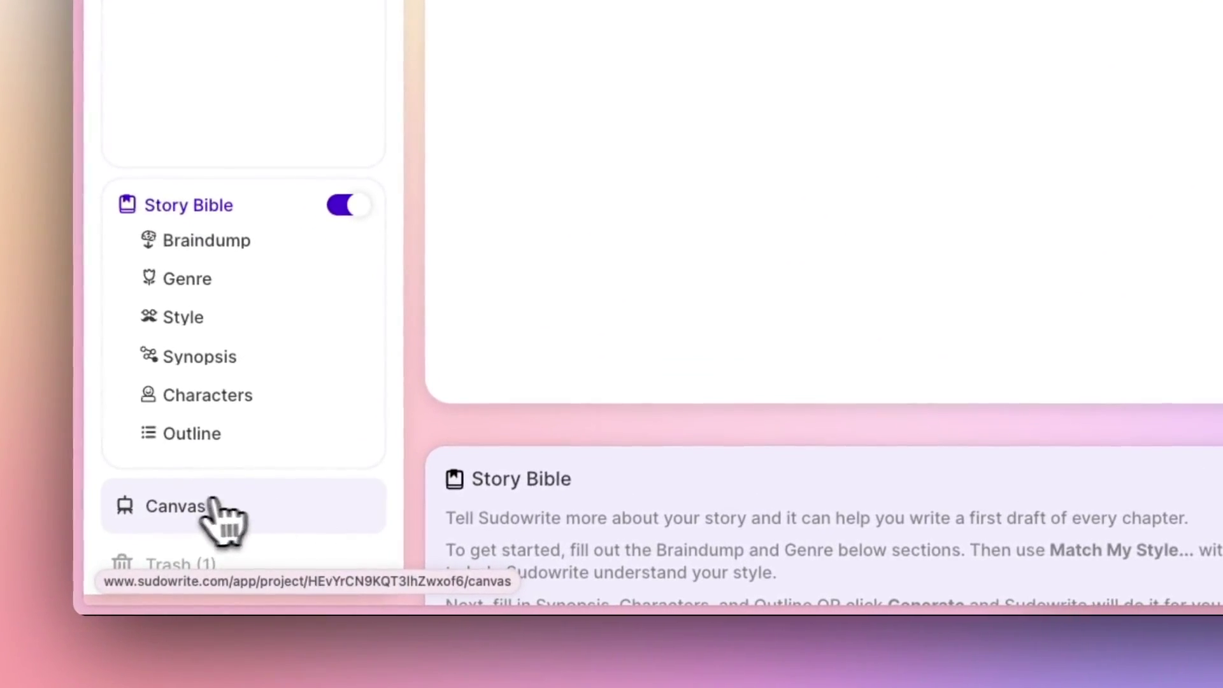
- Browse the project's Canvas board, panning right and back left
left_click(251, 527)
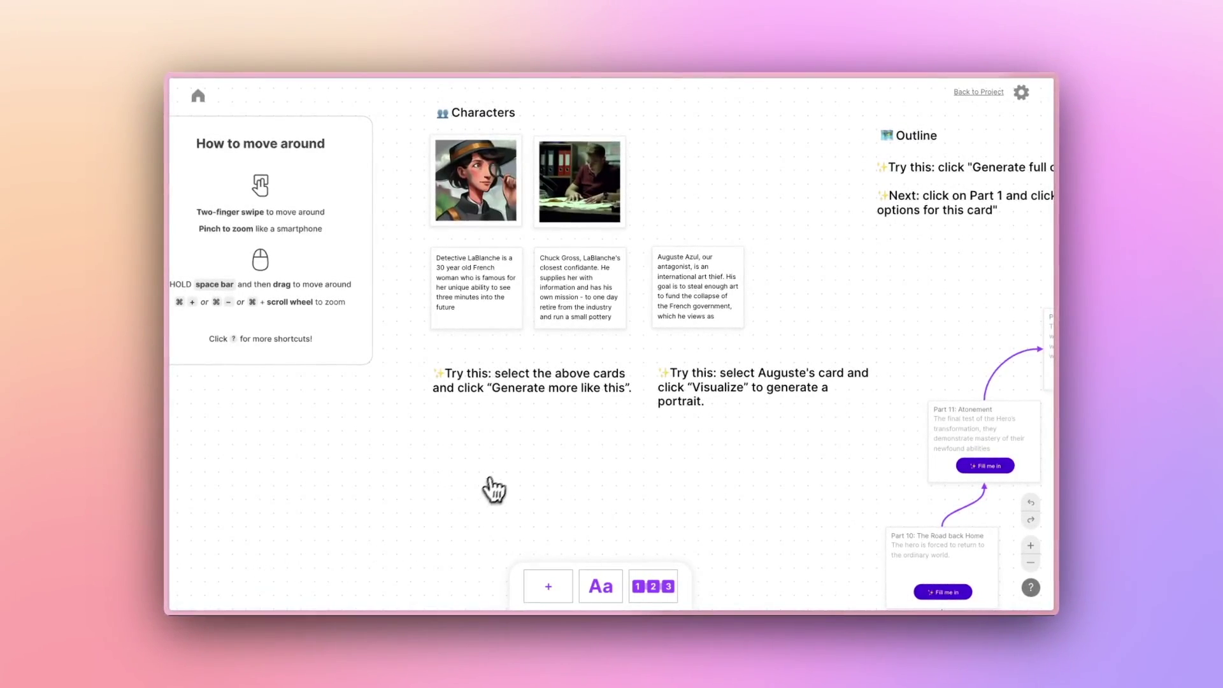
scroll(512, 459, "right", 10)
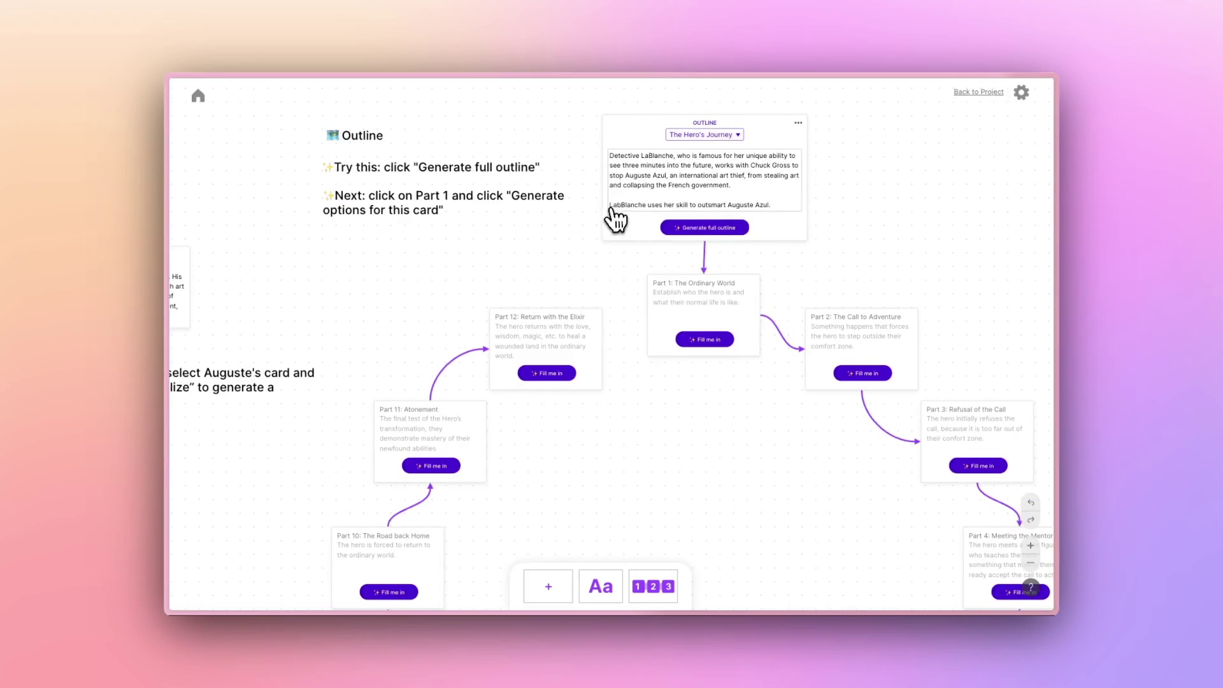
scroll(615, 223, "left", 10)
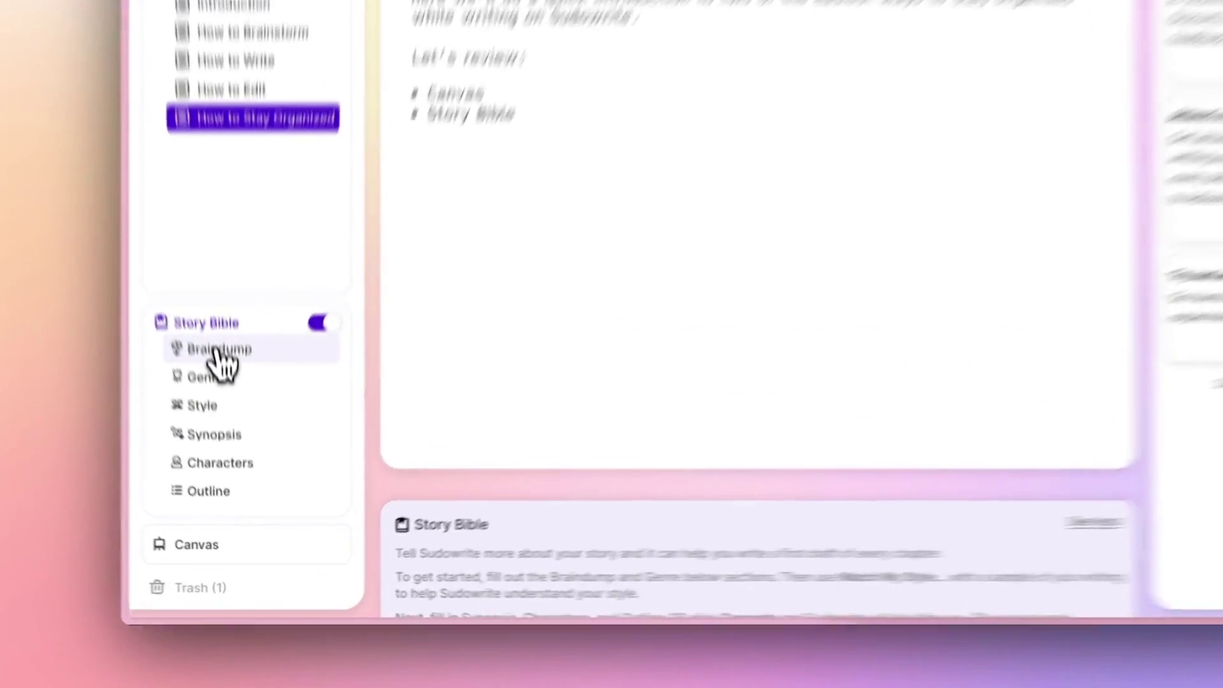
- Open the Story Bible page and scroll through its Genre, Style and other sections
left_click(233, 426)
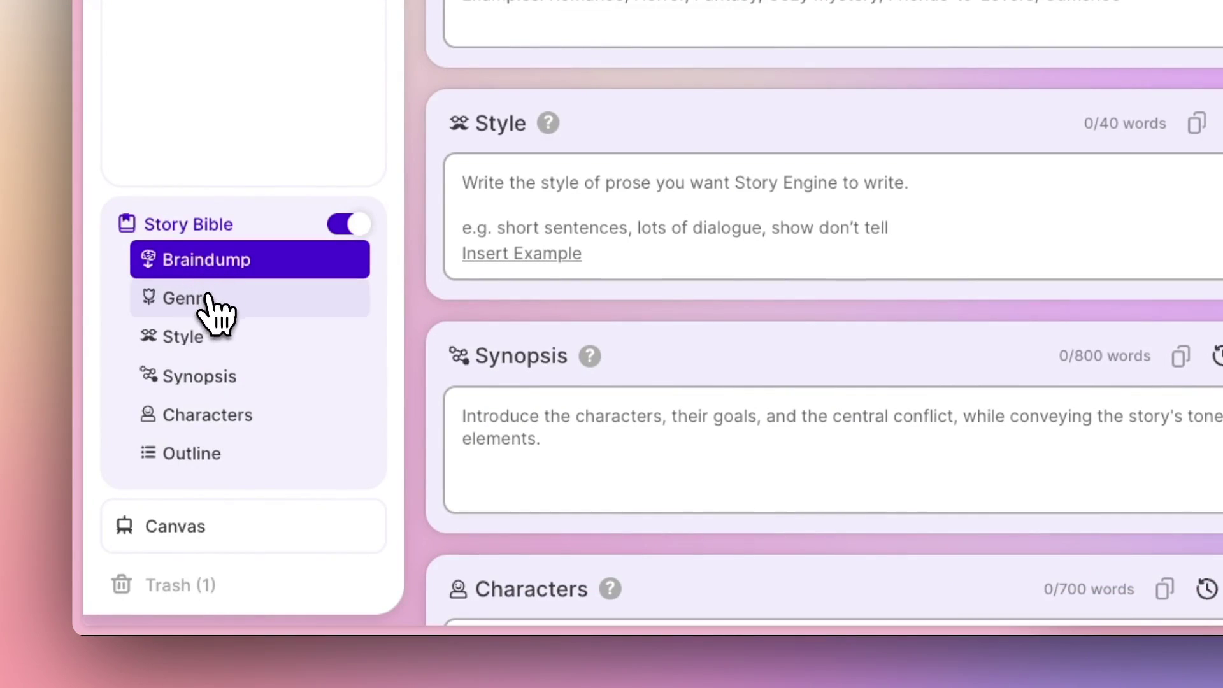
scroll(214, 316, "down", 6)
scroll(214, 380, "down", 3)
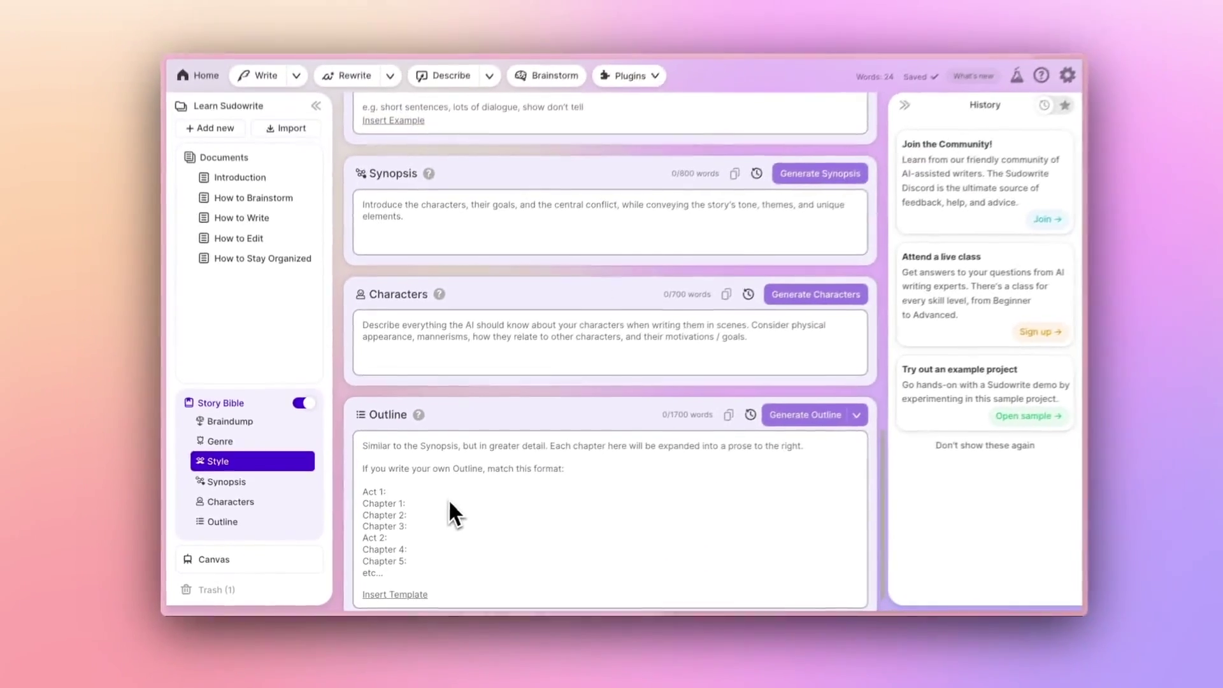
scroll(442, 502, "up", 2)
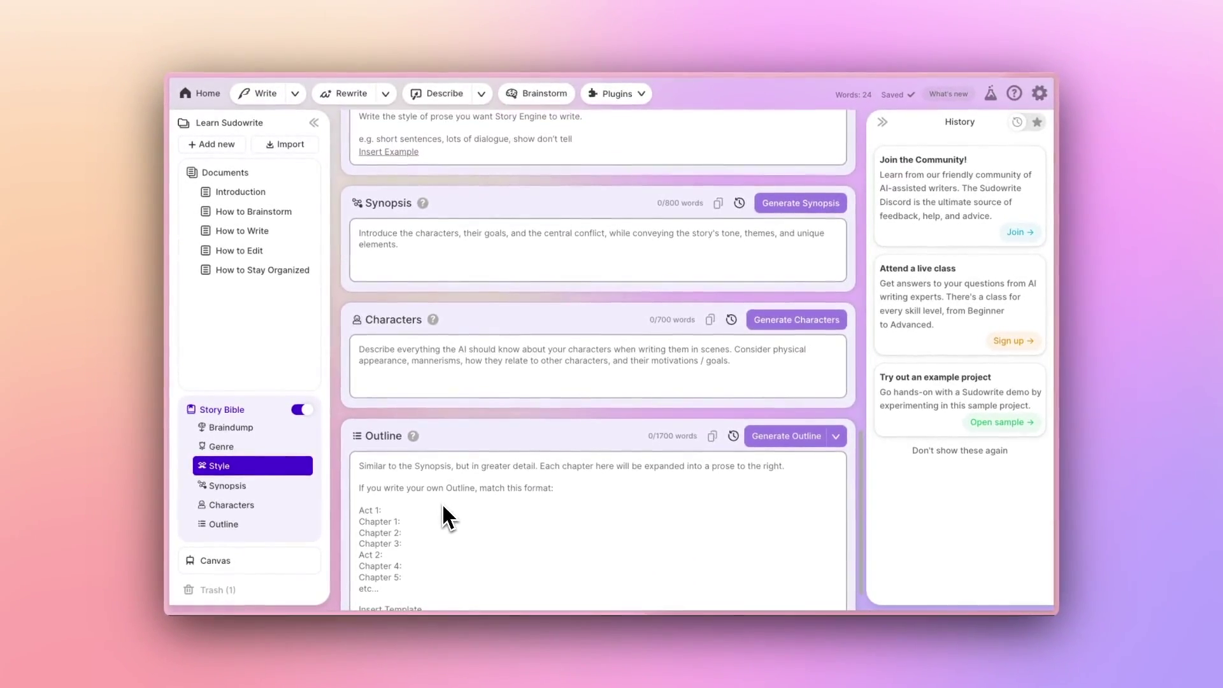
scroll(441, 502, "up", 2)
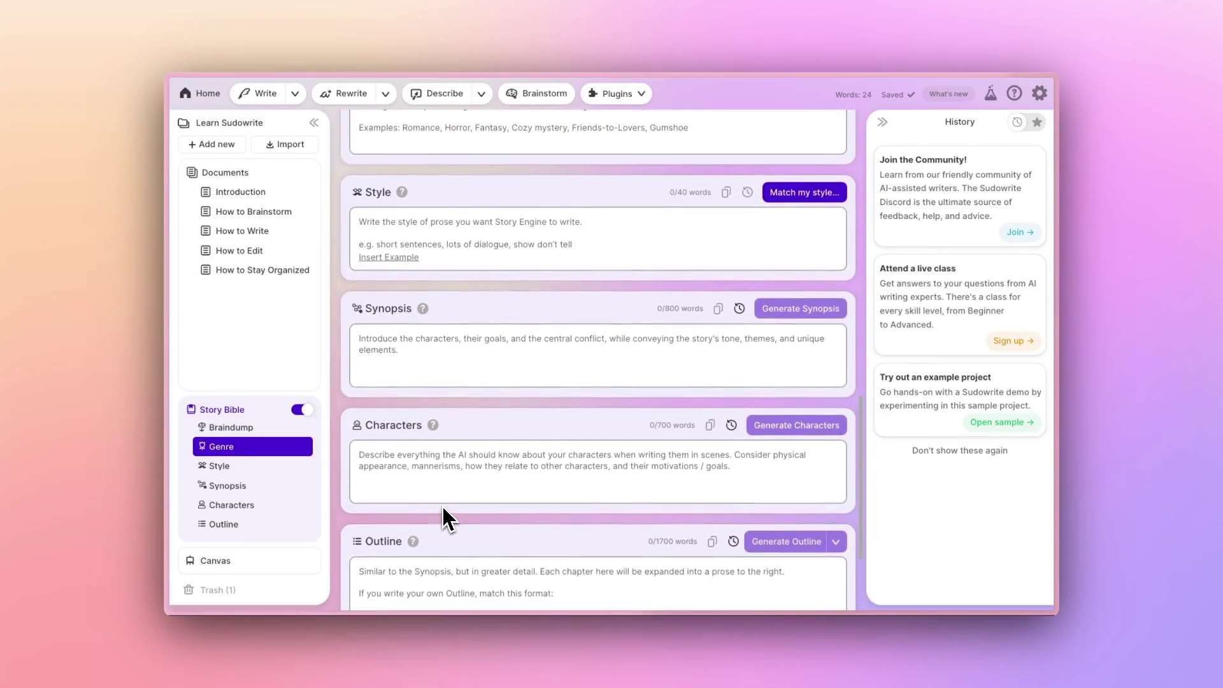
scroll(442, 507, "up", 2)
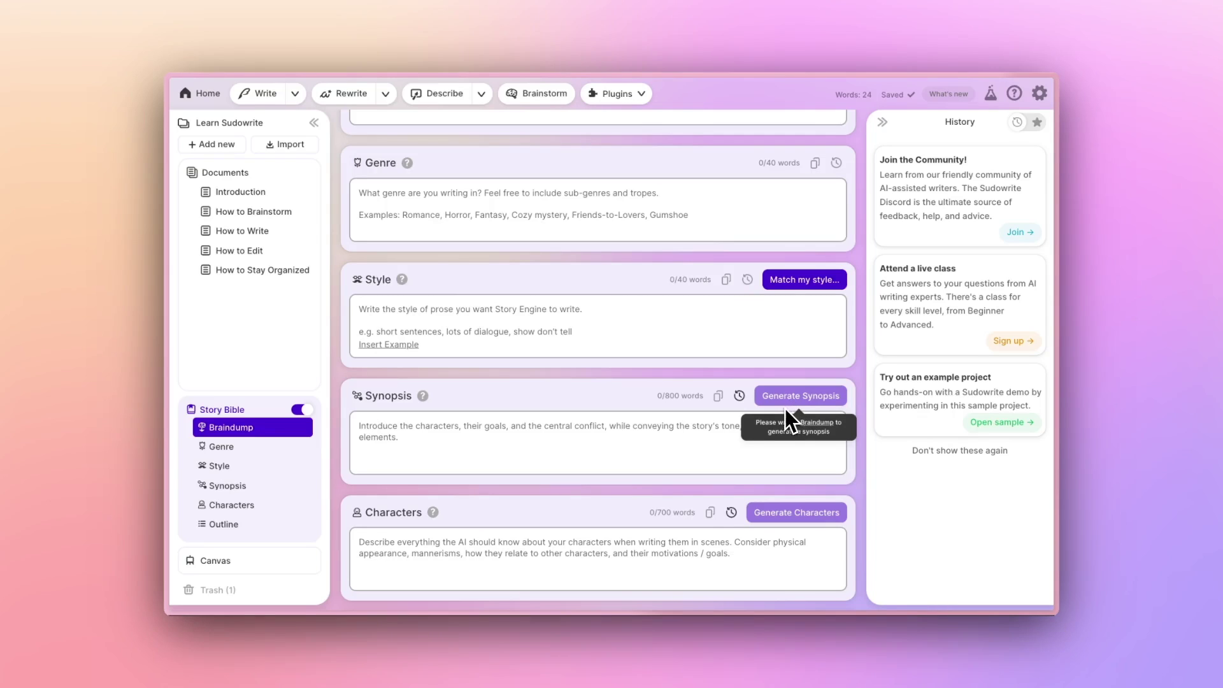
- Click into the Synopsis, Characters and Outline boxes, then reopen How to Stay Organized
left_click(746, 427)
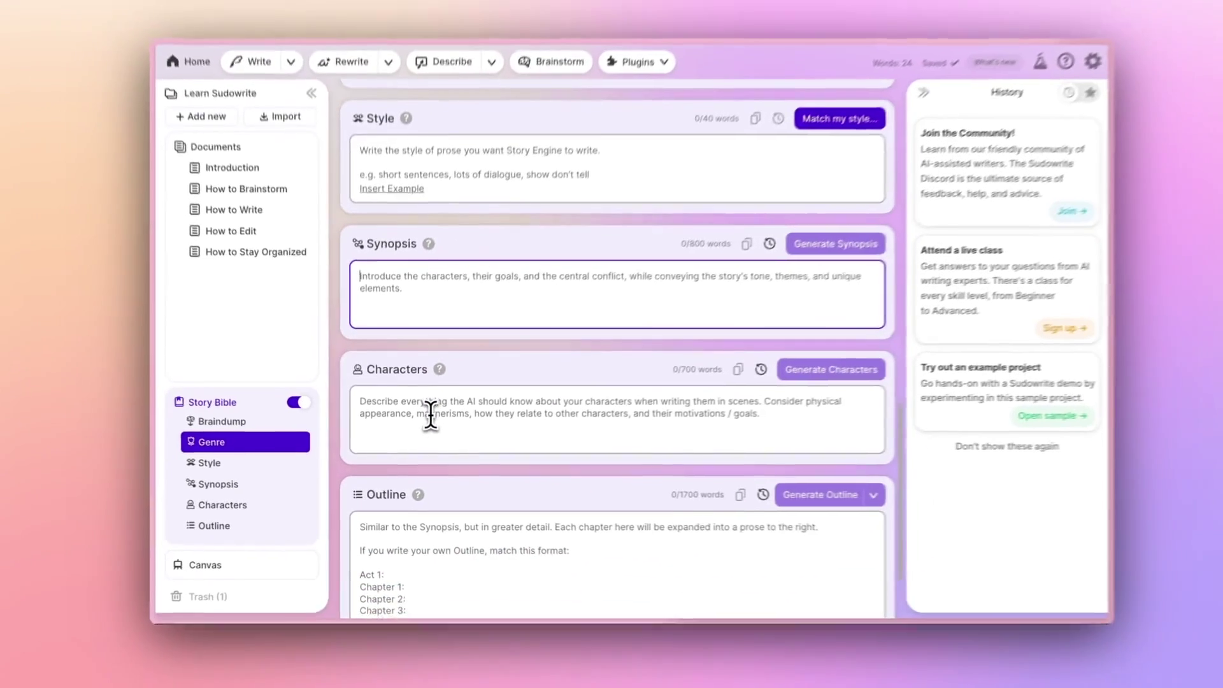
scroll(425, 421, "down", 1)
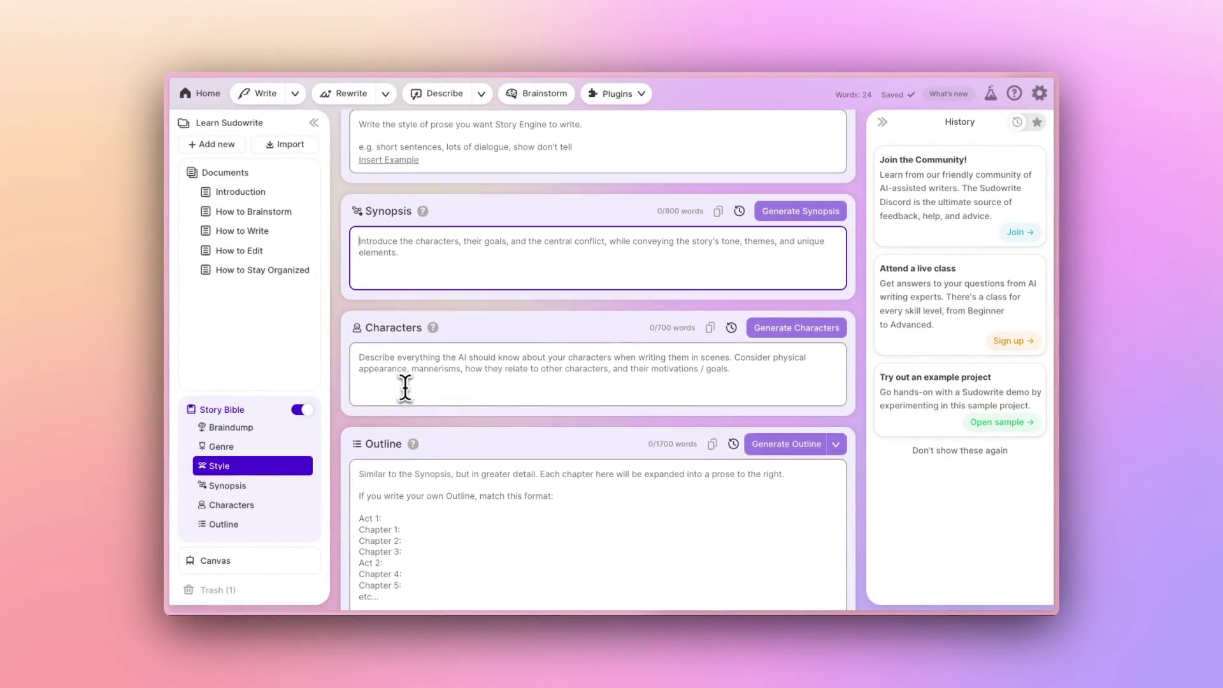
left_click(405, 386)
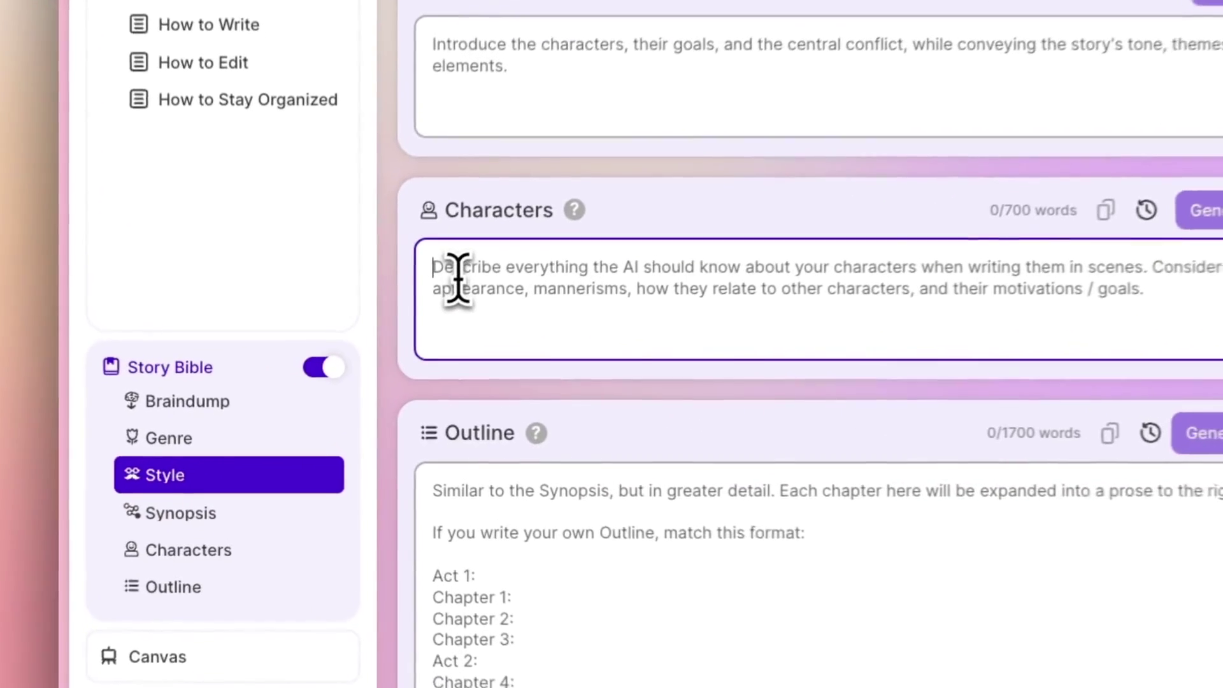
scroll(589, 277, "down", 2)
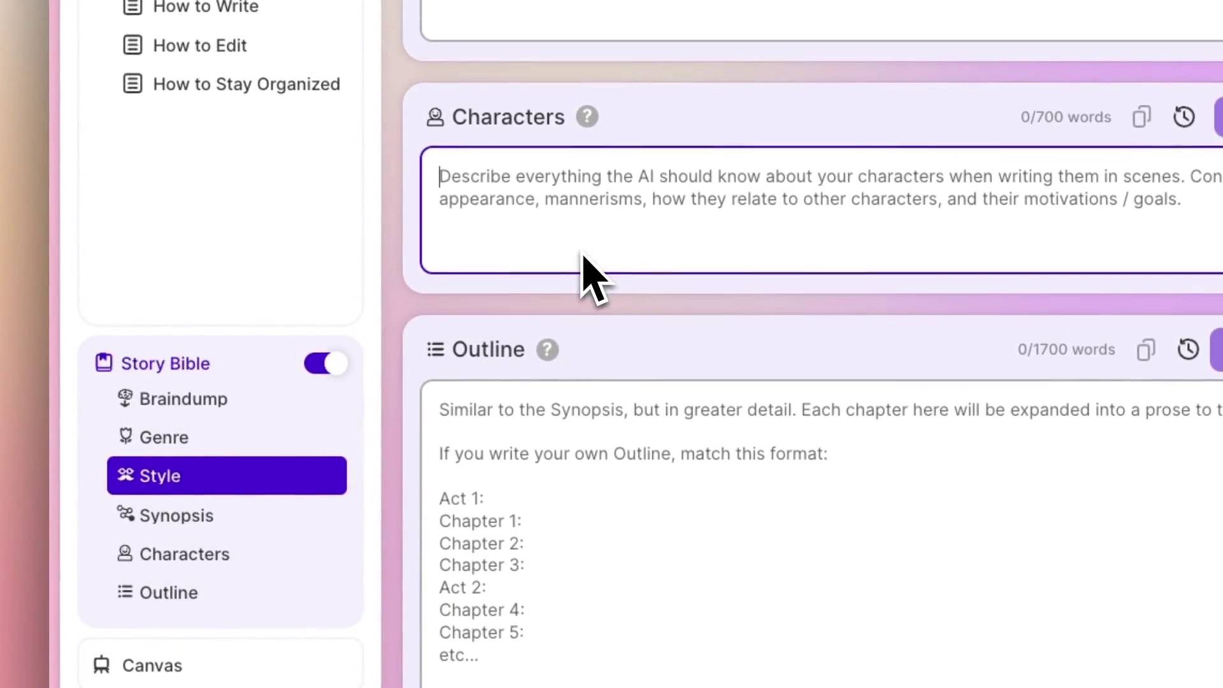
left_click(586, 438)
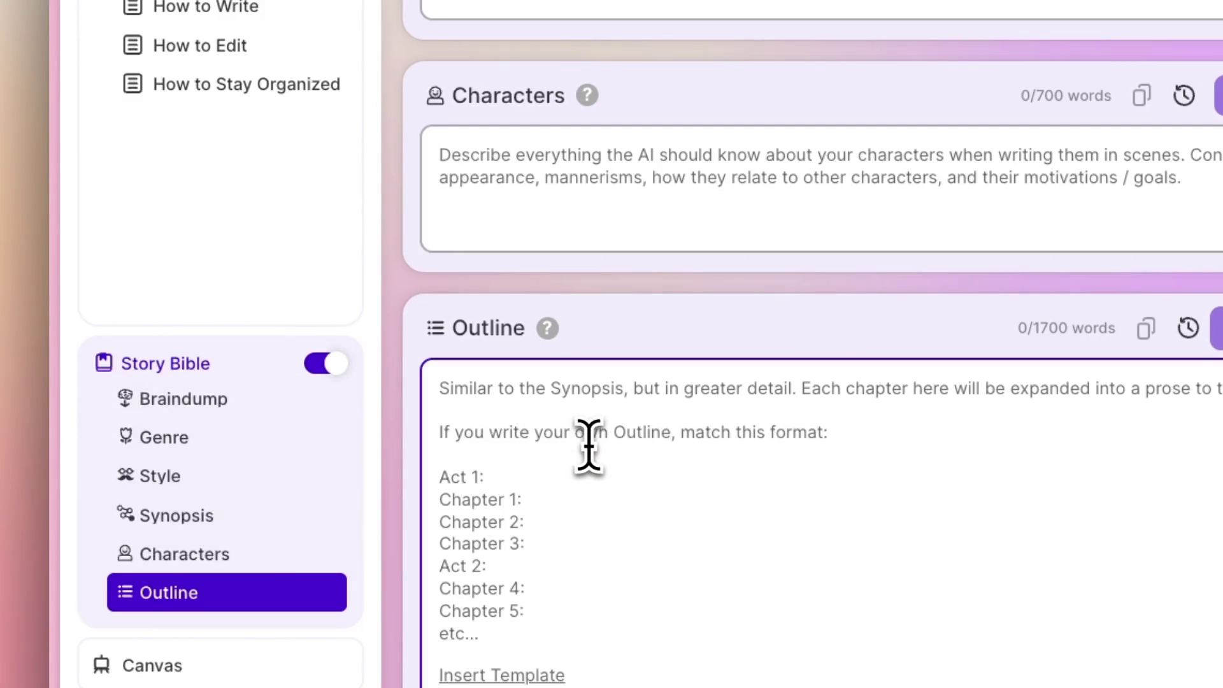
mouse_move(546, 328)
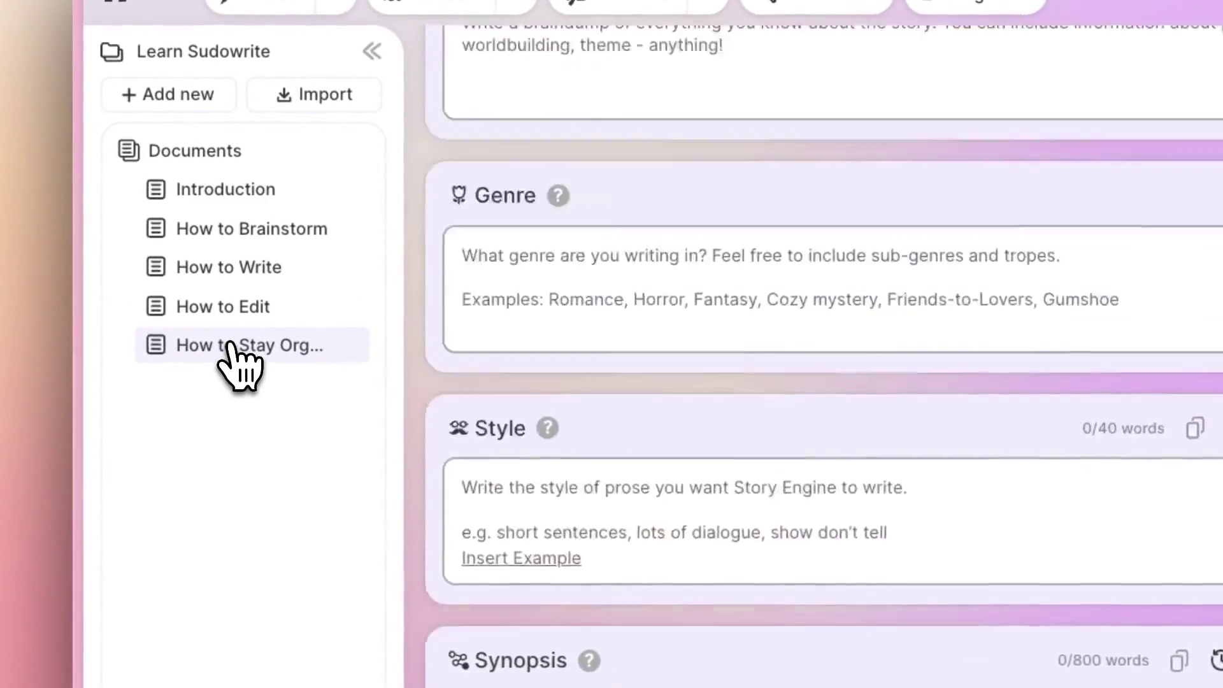
left_click(237, 271)
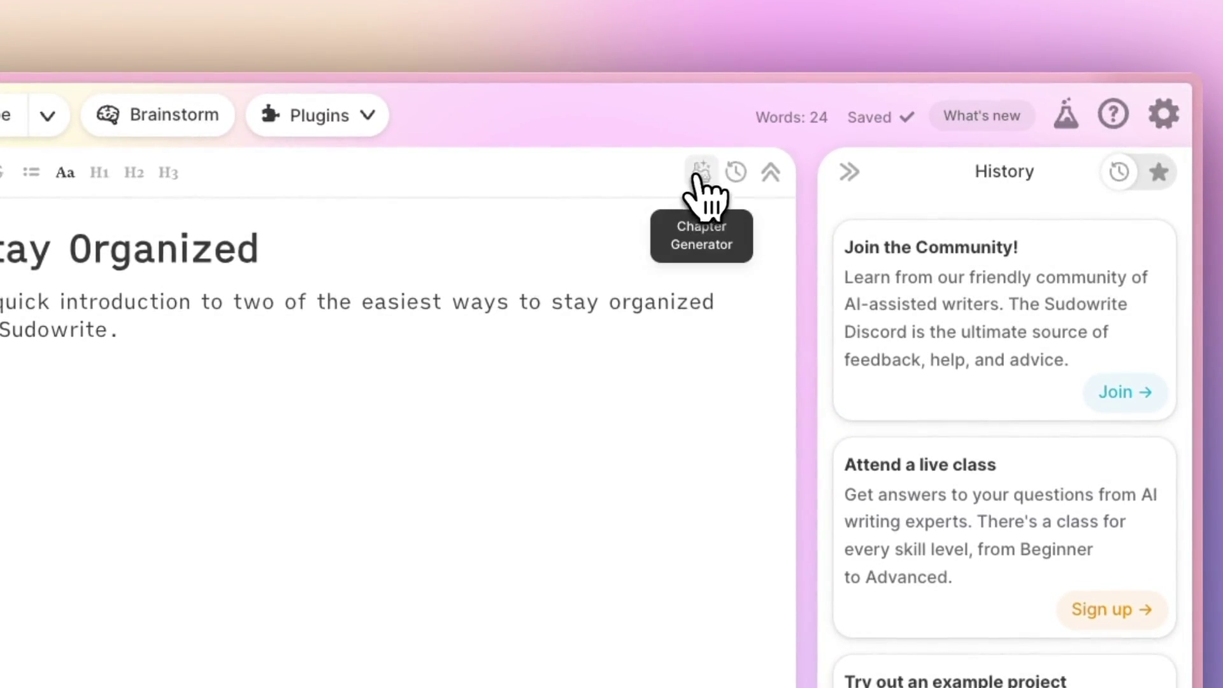
- Open the Chapter Generator with its Beats and Prose steps, then close it
left_click(702, 172)
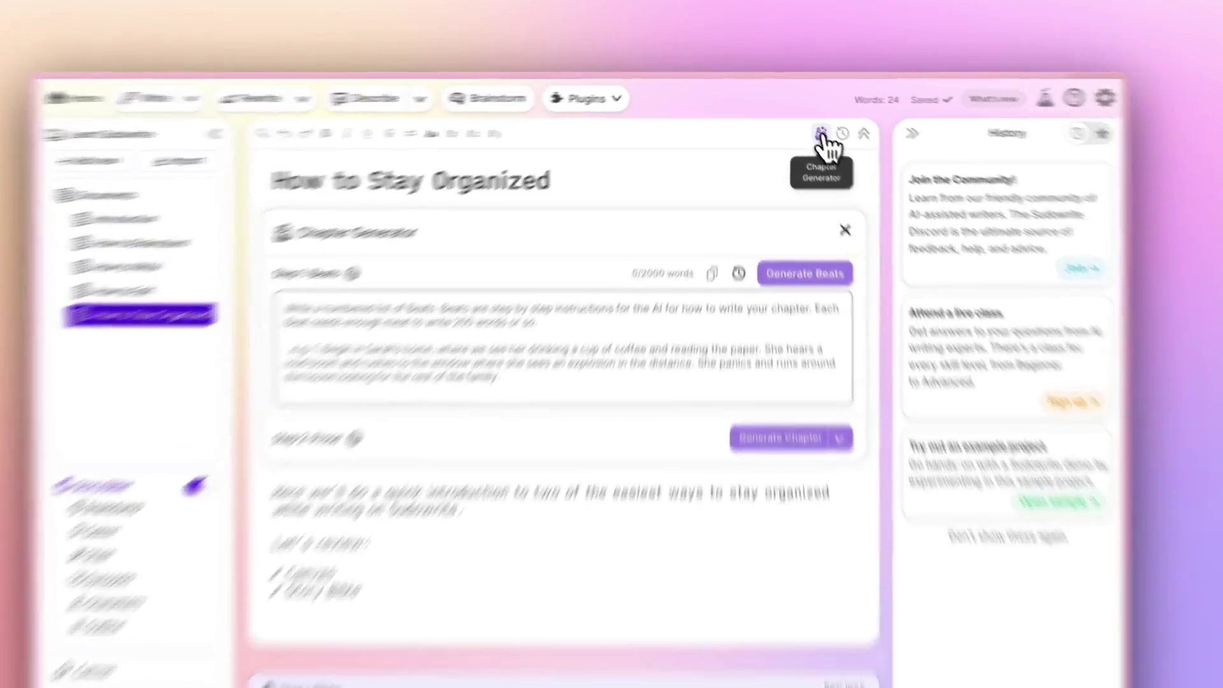
left_click(807, 123)
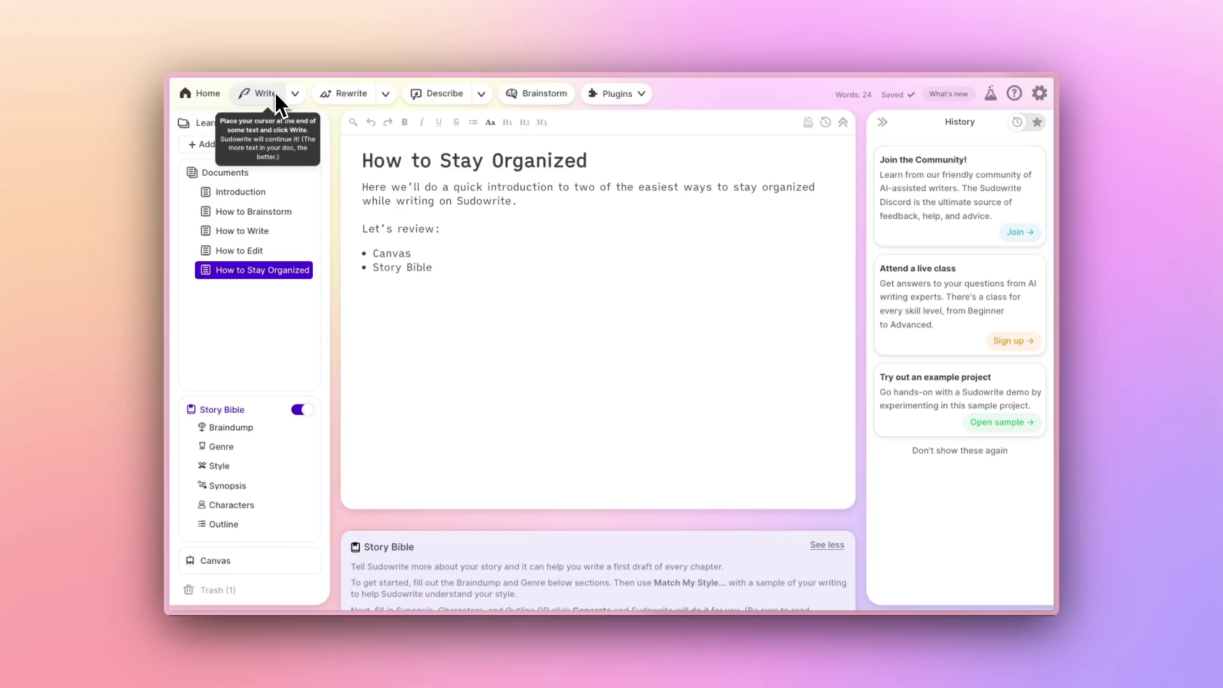
left_click(497, 267)
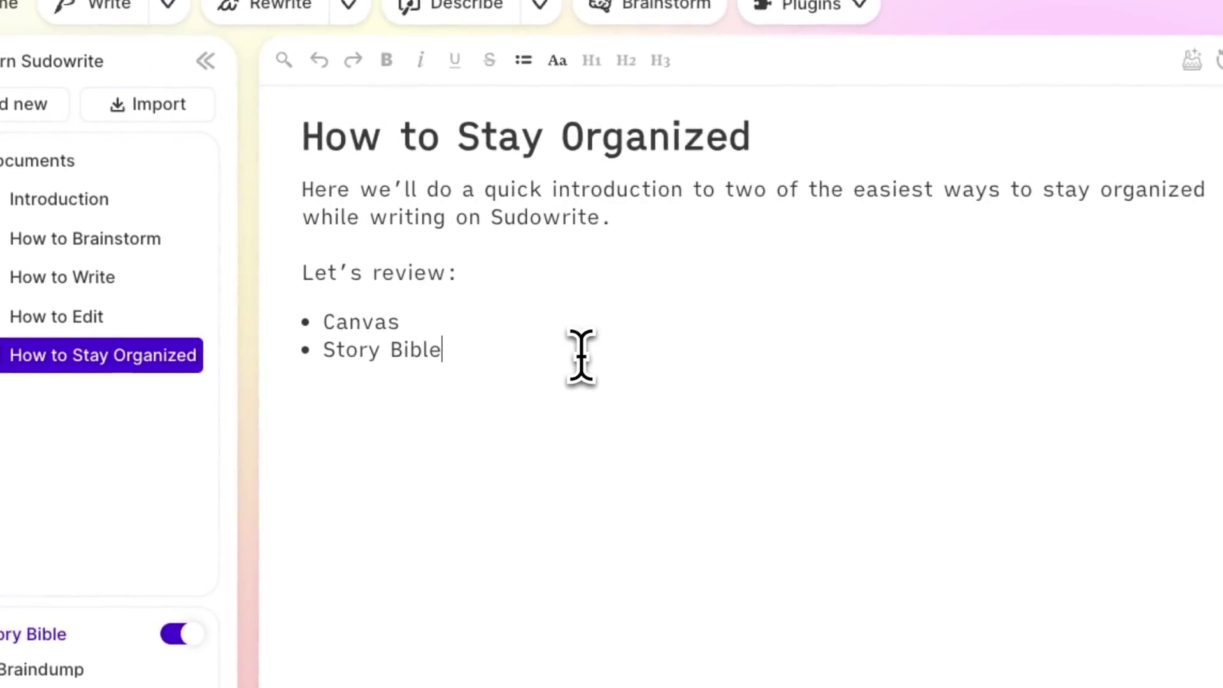